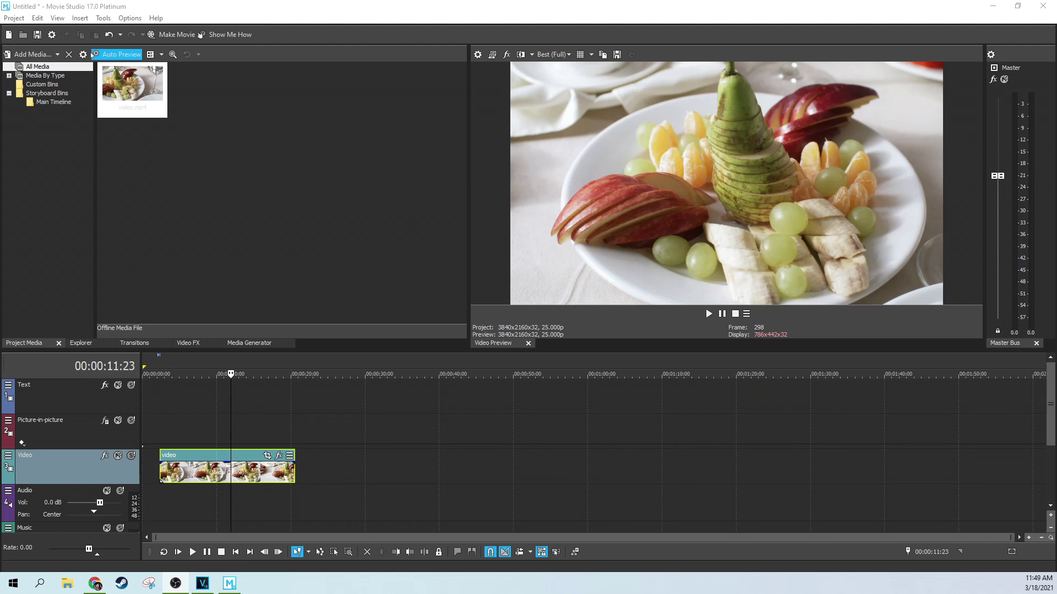
Scrub the timeline between about 7 and 13 seconds, then show the Video FX plug-in list
click(244, 432)
click(206, 435)
click(244, 430)
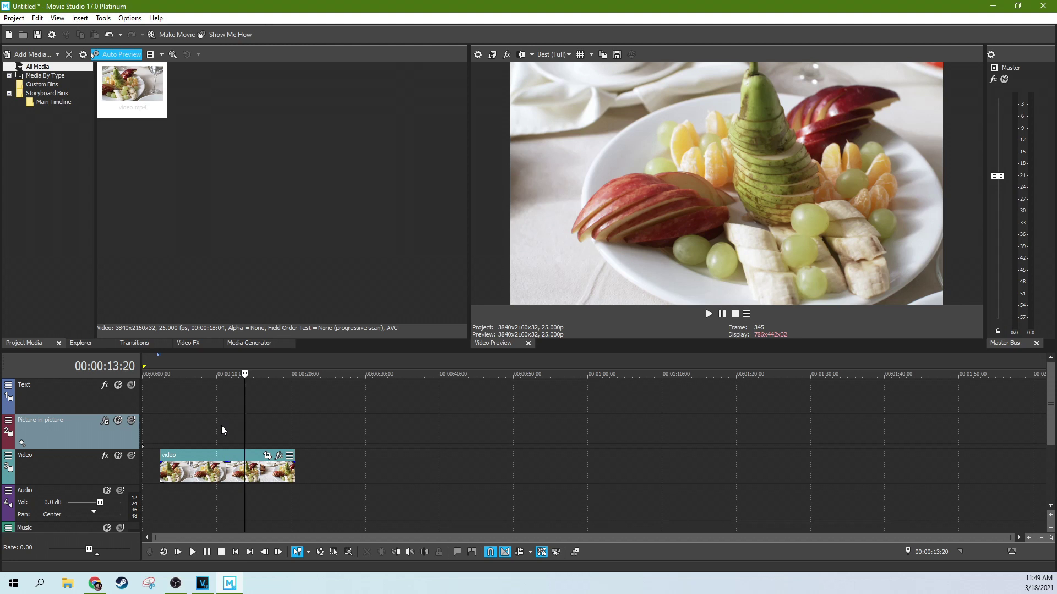
click(198, 438)
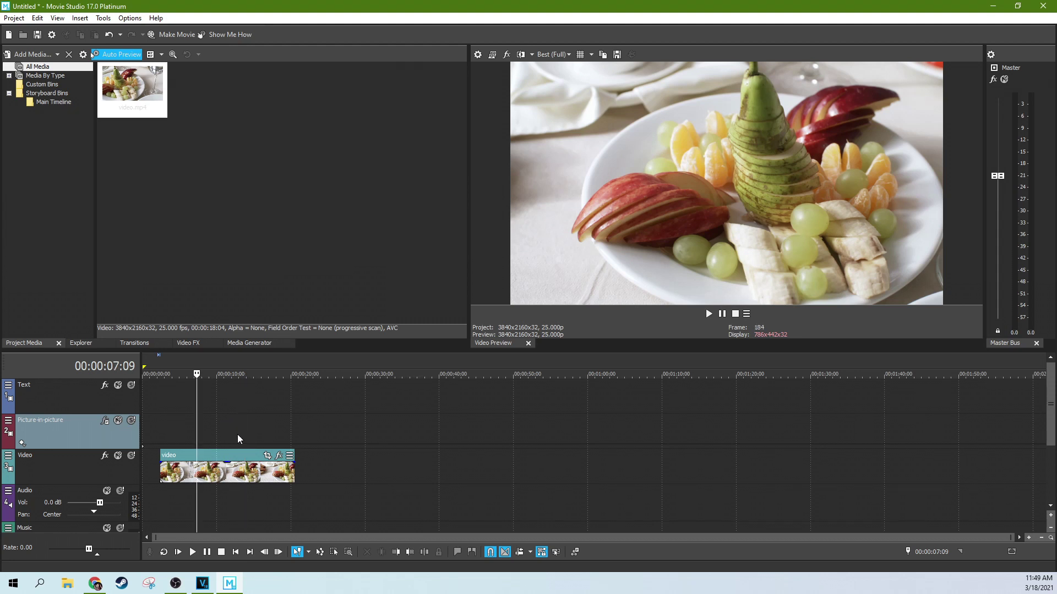
click(244, 434)
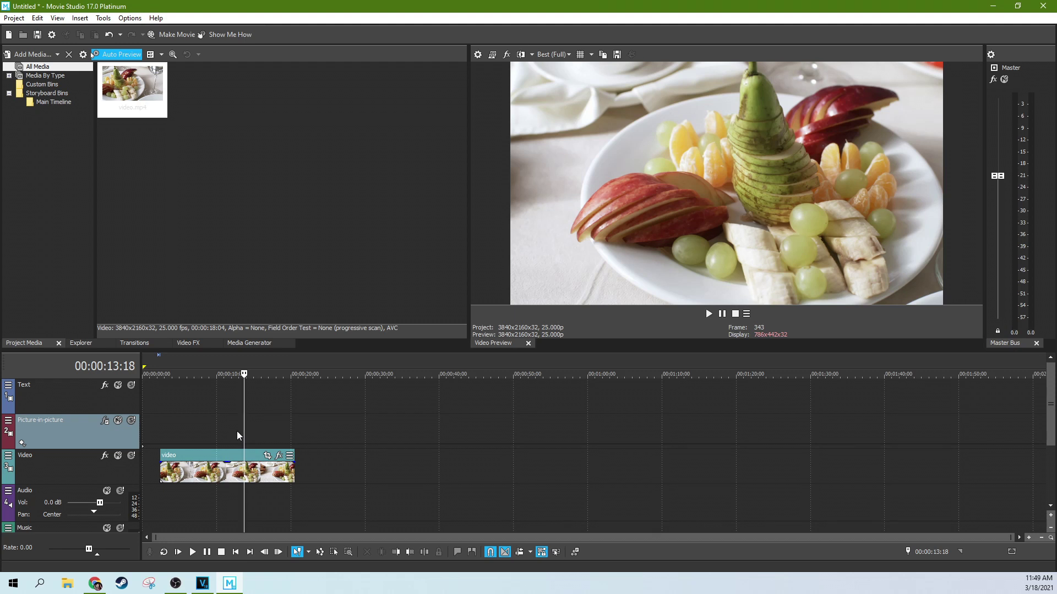
click(188, 343)
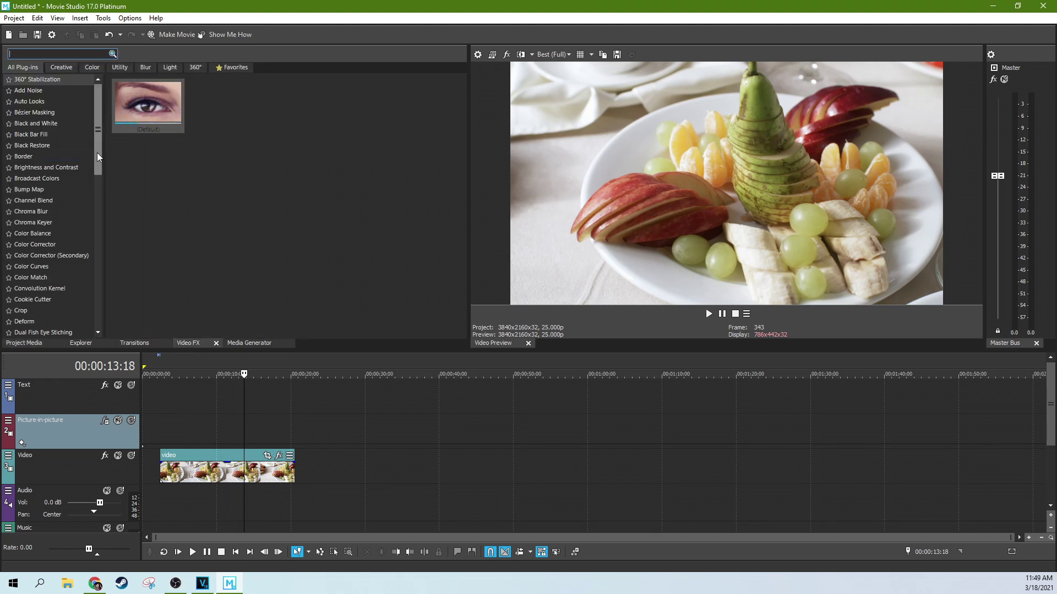
Select Color Corrector (Secondary) and drag its Desaturate All but Reds preset onto the clip
scroll(82, 165, down, 2)
click(87, 185)
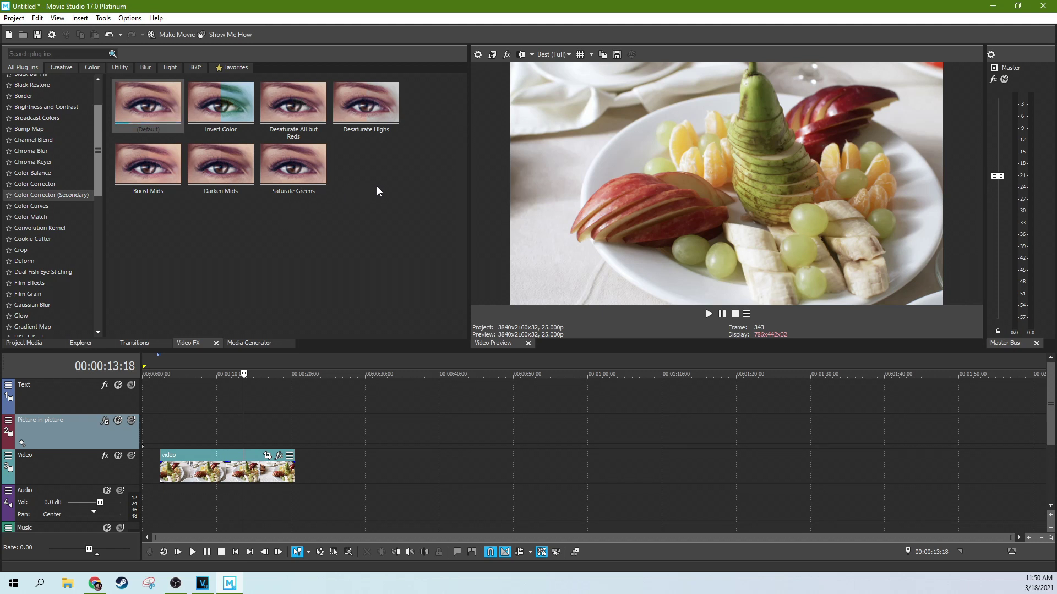
drag(307, 121, 251, 476)
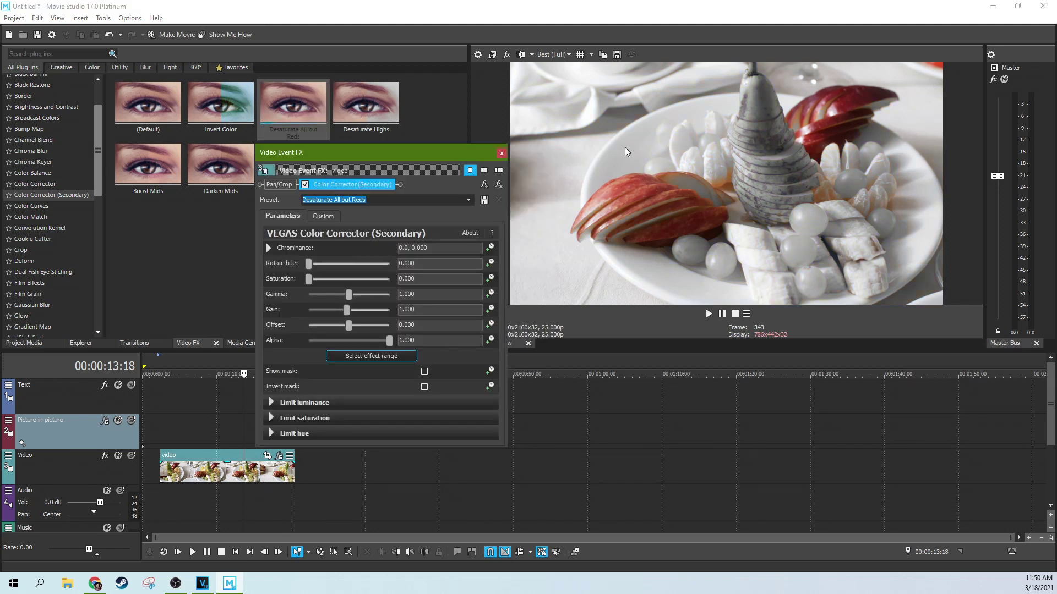
Move the Video Event FX dialog aside and expand Limit hue to show Center, Width and Smooth
drag(347, 157, 274, 116)
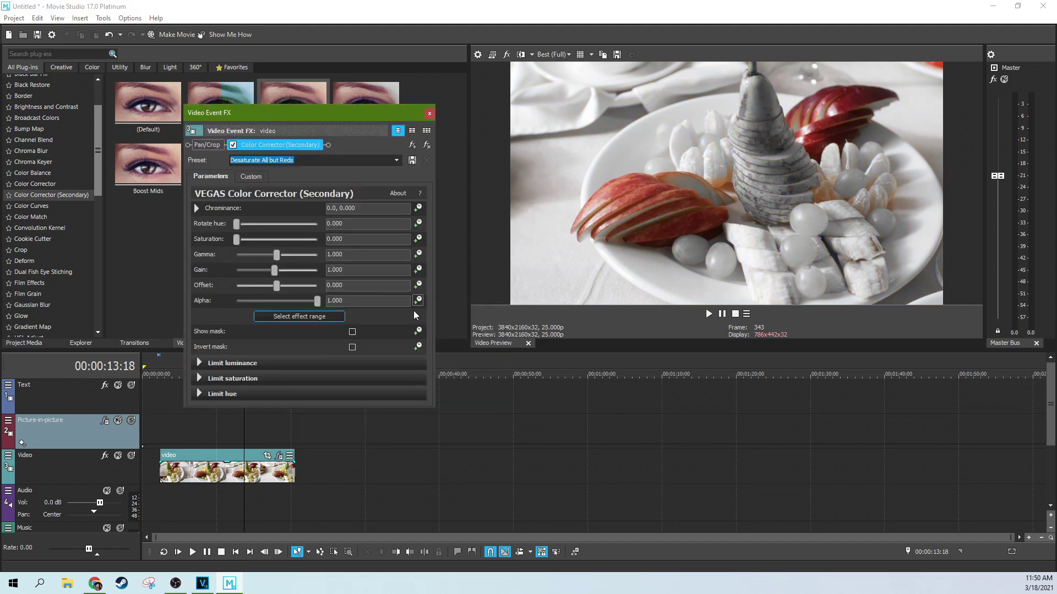
click(200, 395)
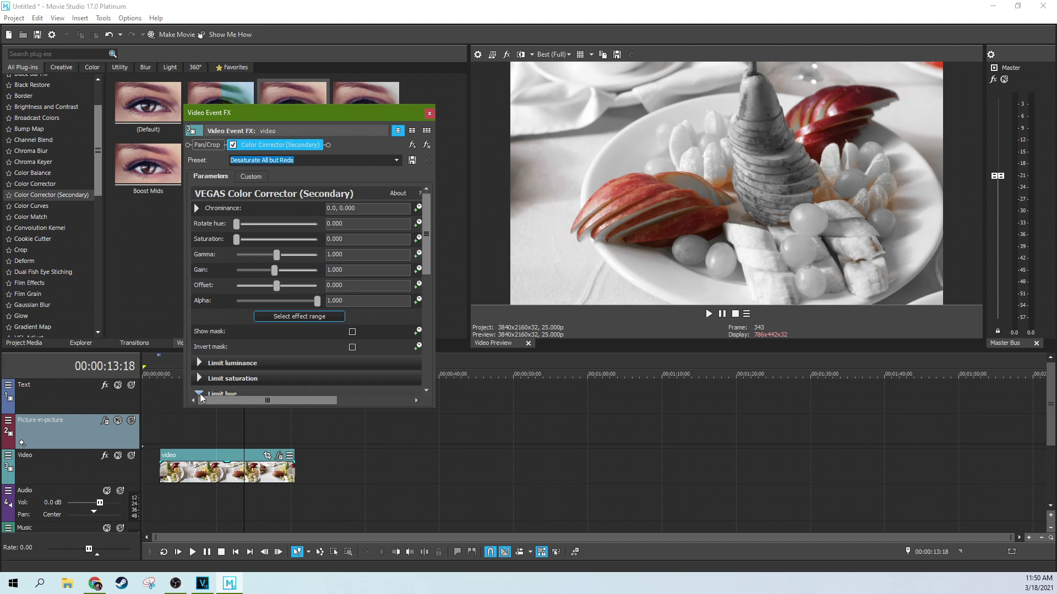
drag(428, 251, 429, 333)
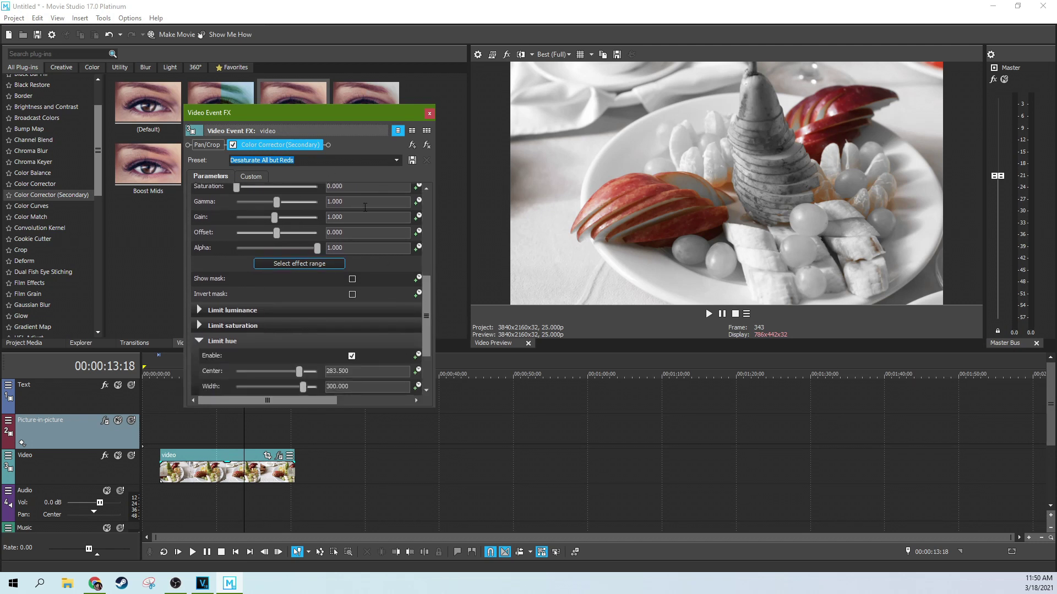
scroll(410, 324, down, 1)
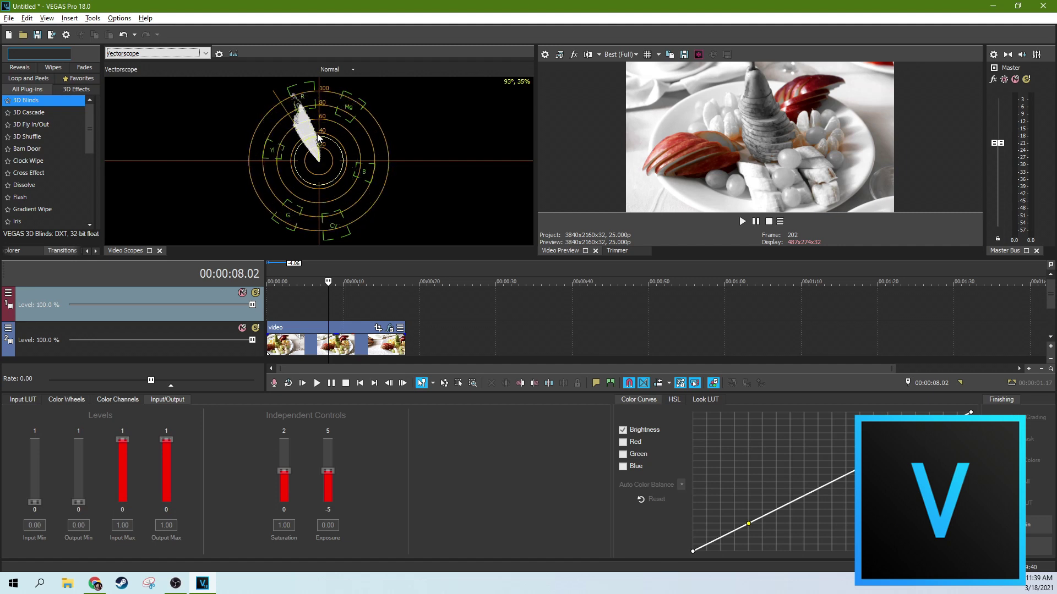
In VEGAS Pro 18.0, place the playhead on the clip at about 12 seconds
click(362, 350)
Open the clip's effect settings and sweep the Limit hue Center from 0 to 360, ending at 276.735
click(390, 328)
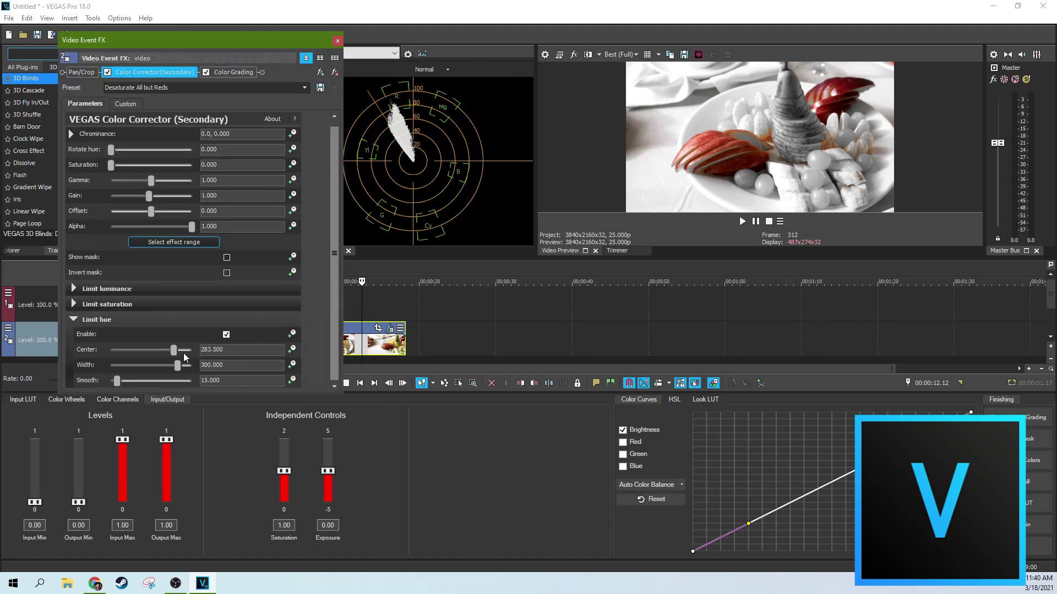
mouse_move(171, 351)
mouse_down()
mouse_move(109, 355)
mouse_move(190, 351)
mouse_move(86, 352)
mouse_move(191, 340)
mouse_up()
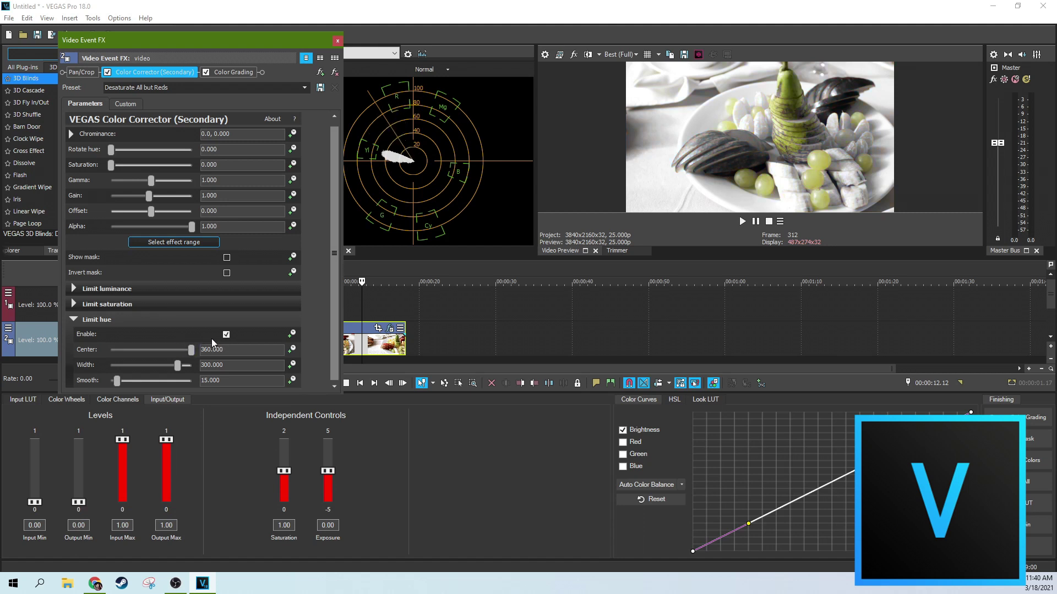
drag(191, 349, 111, 349)
drag(44, 351, 234, 338)
drag(196, 349, 65, 339)
mouse_move(106, 352)
mouse_down()
mouse_move(237, 347)
mouse_move(118, 350)
mouse_move(209, 347)
mouse_move(173, 348)
mouse_up()
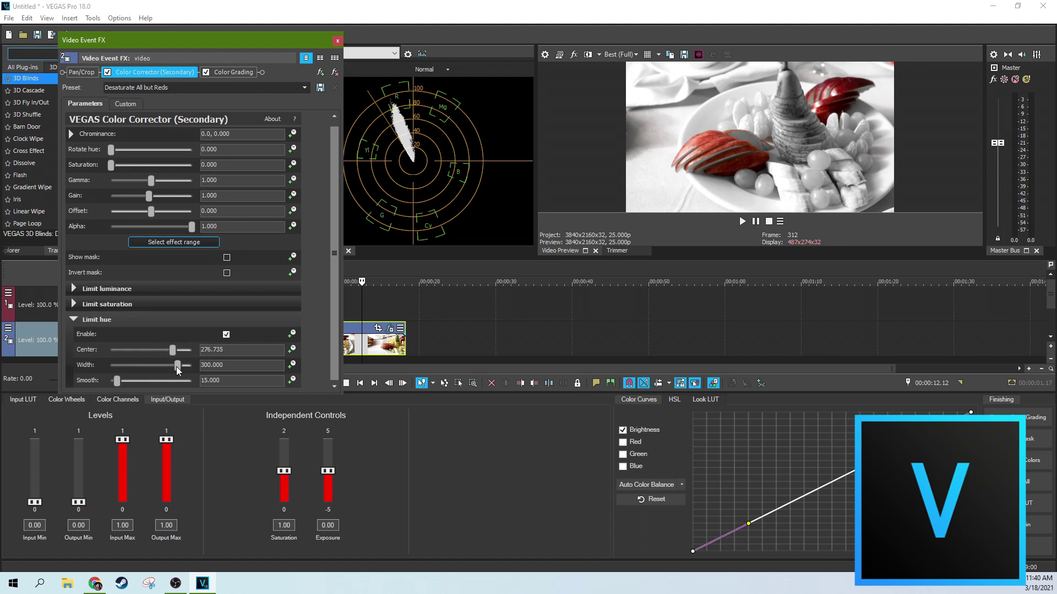
Narrow Limit hue Width to 215.510 and lower Center to 237.551 to compare
mouse_move(174, 370)
mouse_down()
mouse_move(150, 372)
mouse_move(190, 368)
mouse_move(154, 370)
mouse_move(179, 369)
mouse_move(167, 369)
mouse_move(176, 353)
mouse_move(163, 353)
mouse_up()
drag(169, 366, 158, 366)
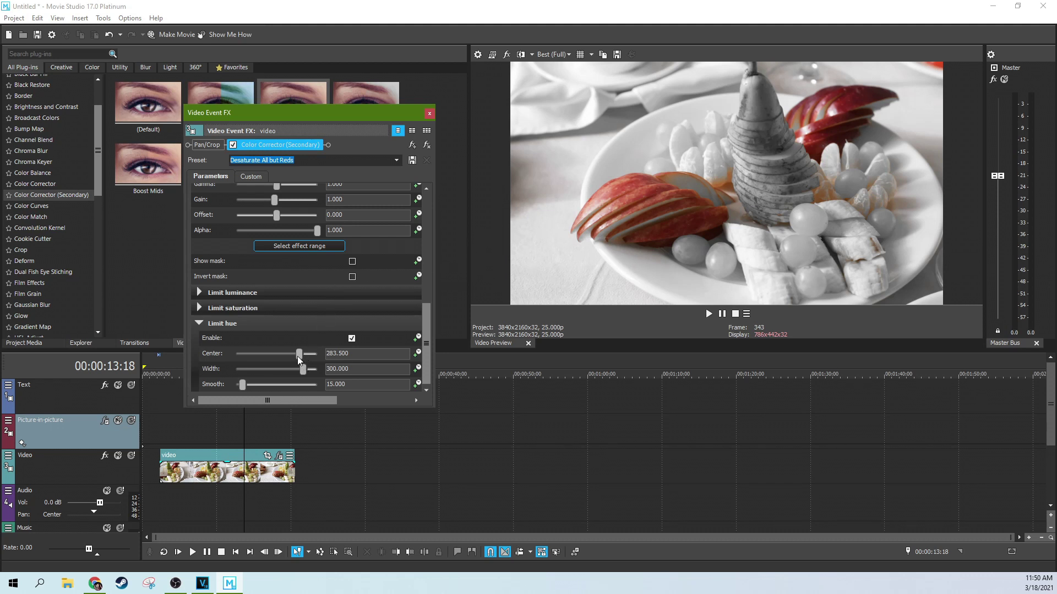
Nudge Limit hue Center to 276.735 and set Width to about 303.673
drag(298, 355, 296, 356)
drag(306, 372, 302, 371)
drag(303, 372, 305, 372)
Sweep the Limit hue Center across its range and settle it at 0
drag(298, 354, 313, 355)
drag(326, 356, 235, 359)
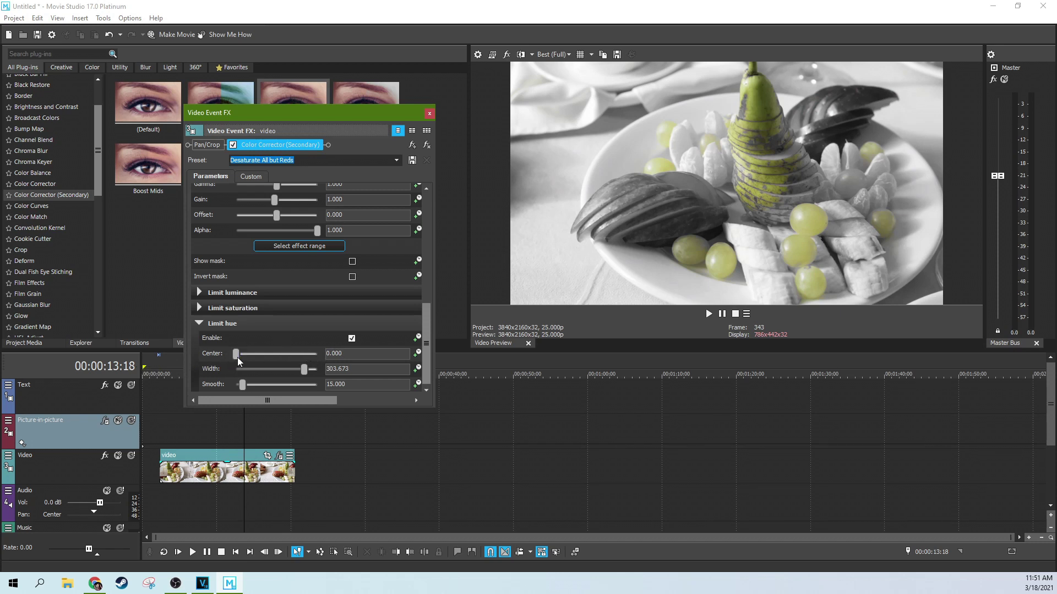
mouse_move(236, 358)
mouse_down()
mouse_move(333, 357)
mouse_move(224, 366)
mouse_up()
drag(237, 355, 178, 364)
Adjust Limit hue Width to 283.490 and Smooth to 29.388 so the greens keep colour
drag(303, 370, 299, 370)
drag(246, 384, 252, 385)
drag(299, 367, 296, 369)
click(248, 385)
click(236, 354)
drag(252, 385, 282, 385)
drag(298, 370, 300, 372)
Reapply the Desaturate All but Reds preset, set Center to 274.286, and check the frame at 19:05
click(396, 160)
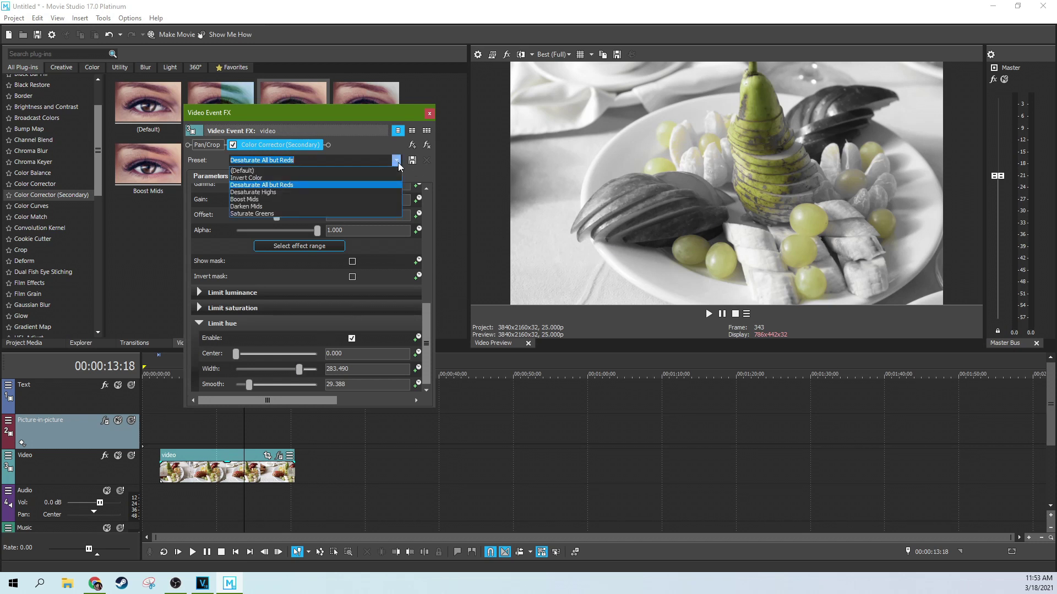
click(302, 185)
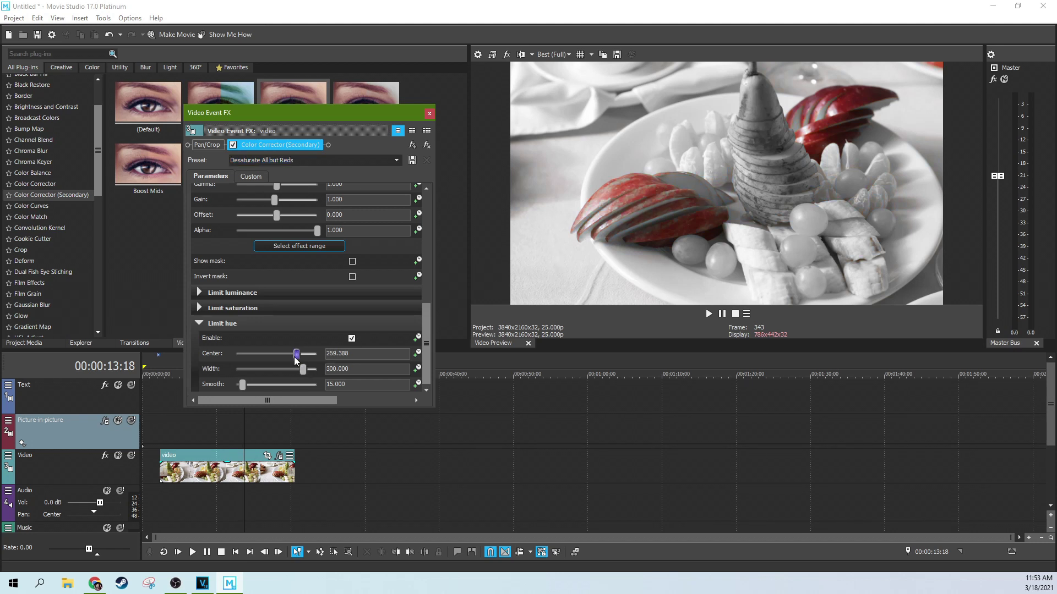
drag(294, 356, 295, 357)
click(285, 432)
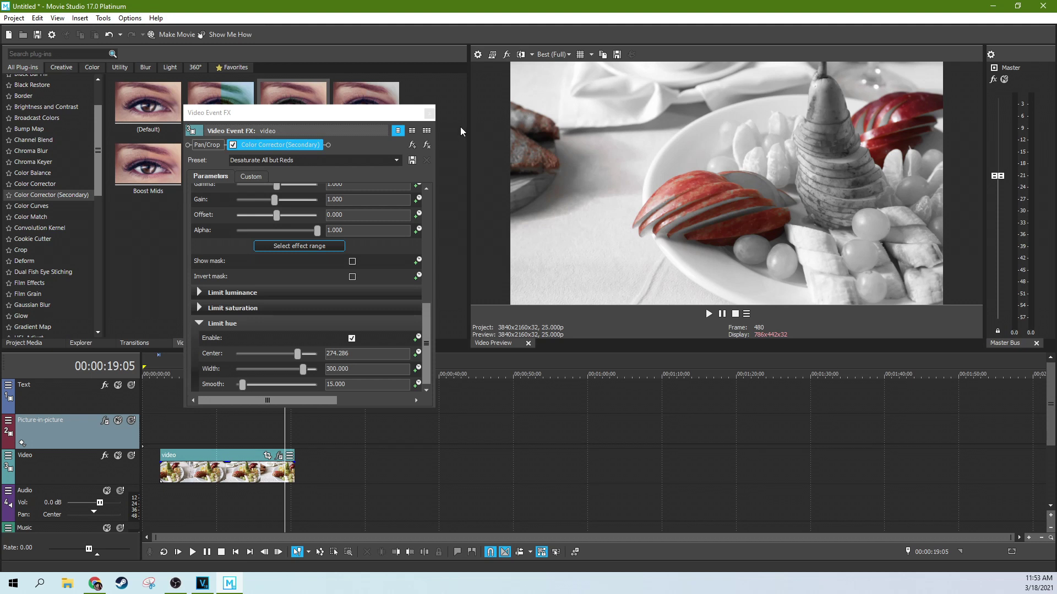
Close the effect settings, delete the empty Picture-in-picture track, and preview frames around 7–13 seconds
click(429, 114)
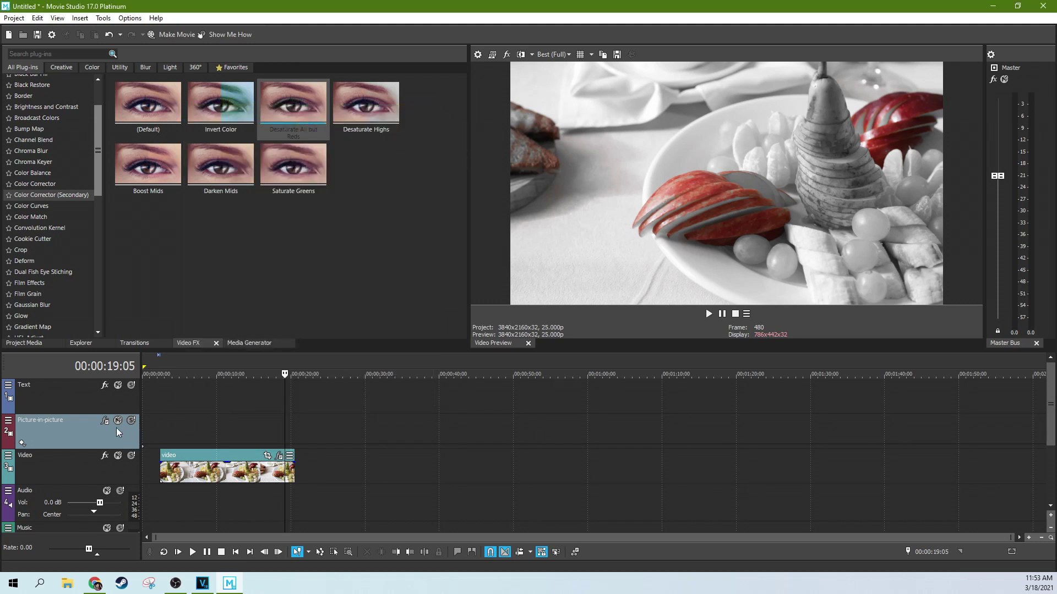
key(Delete)
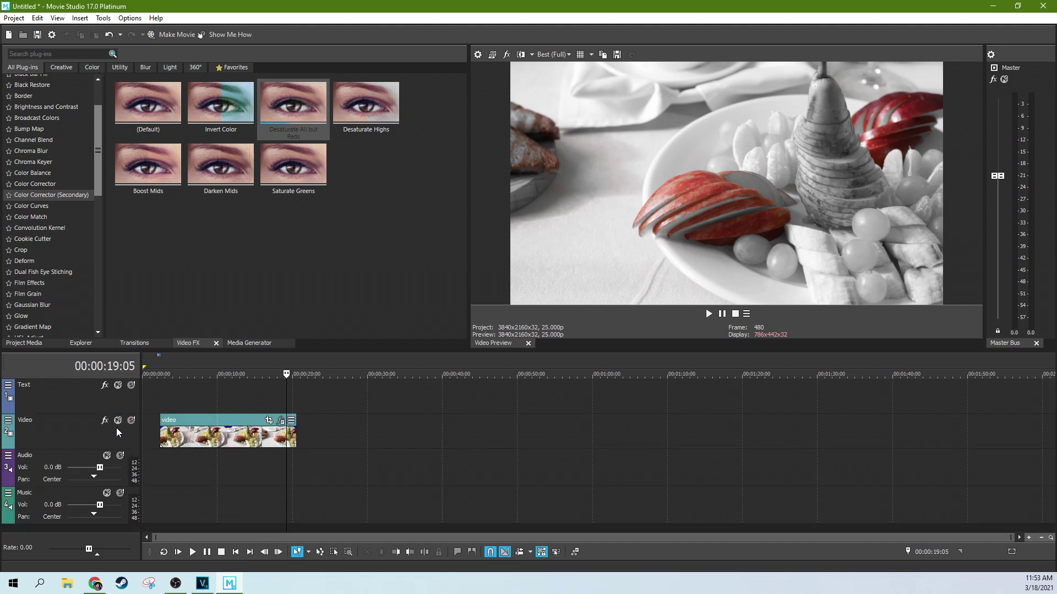
click(189, 403)
click(162, 404)
click(202, 401)
click(243, 401)
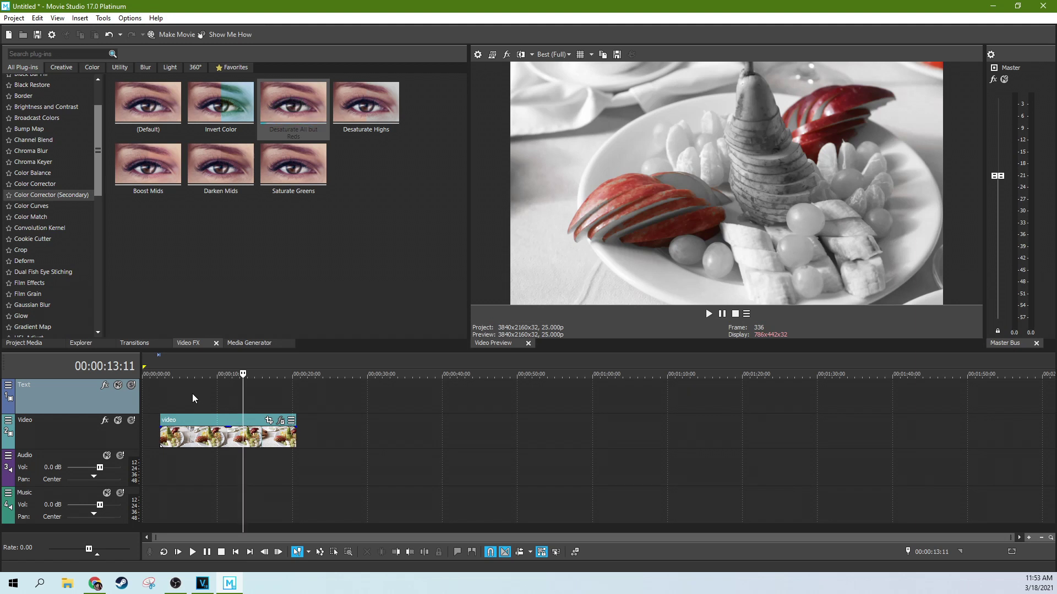
click(196, 404)
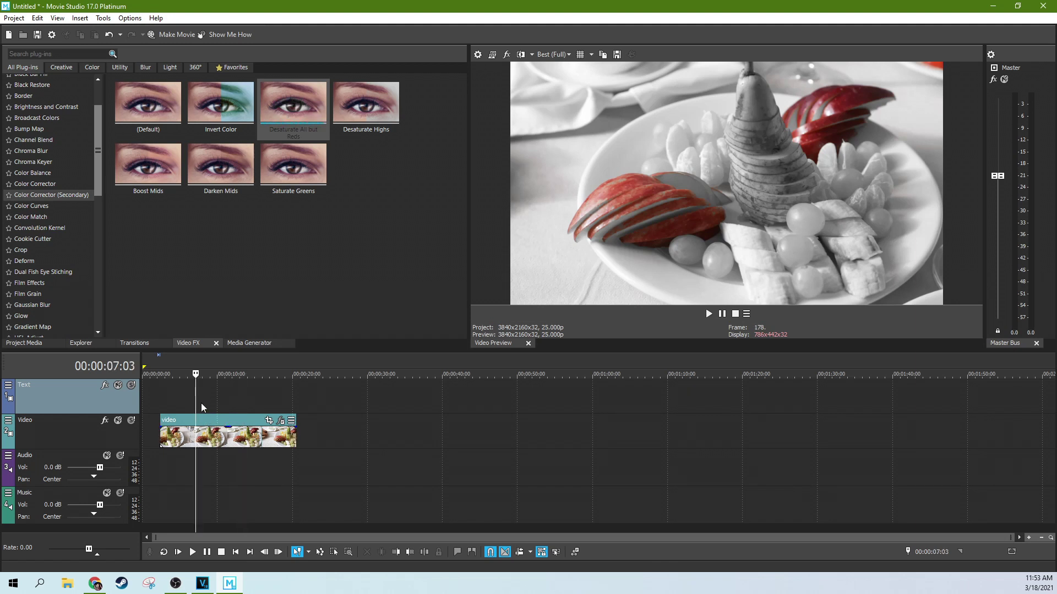
click(213, 403)
click(244, 403)
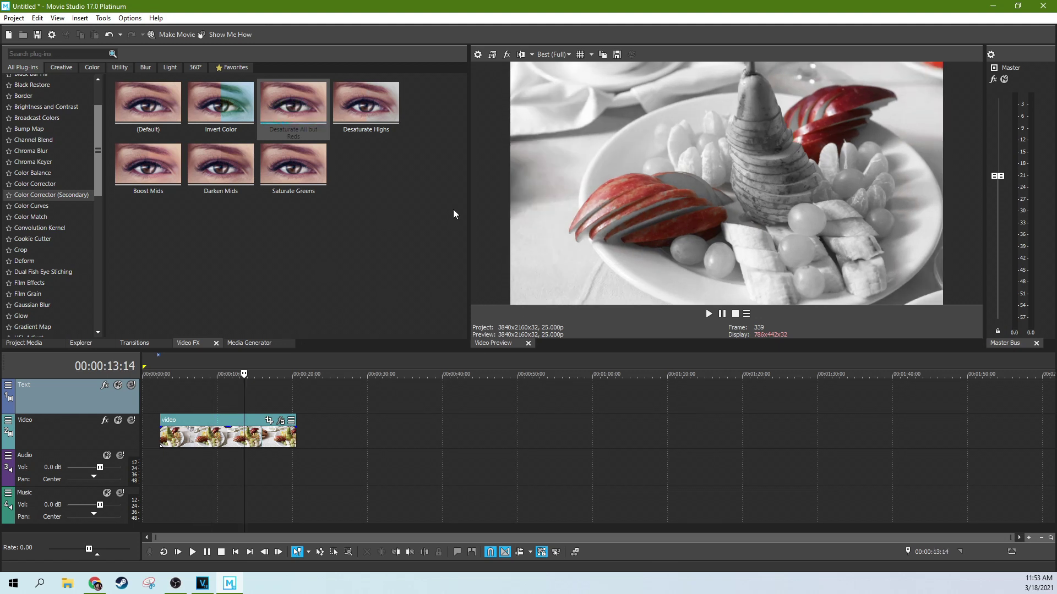
scroll(69, 183, up, 3)
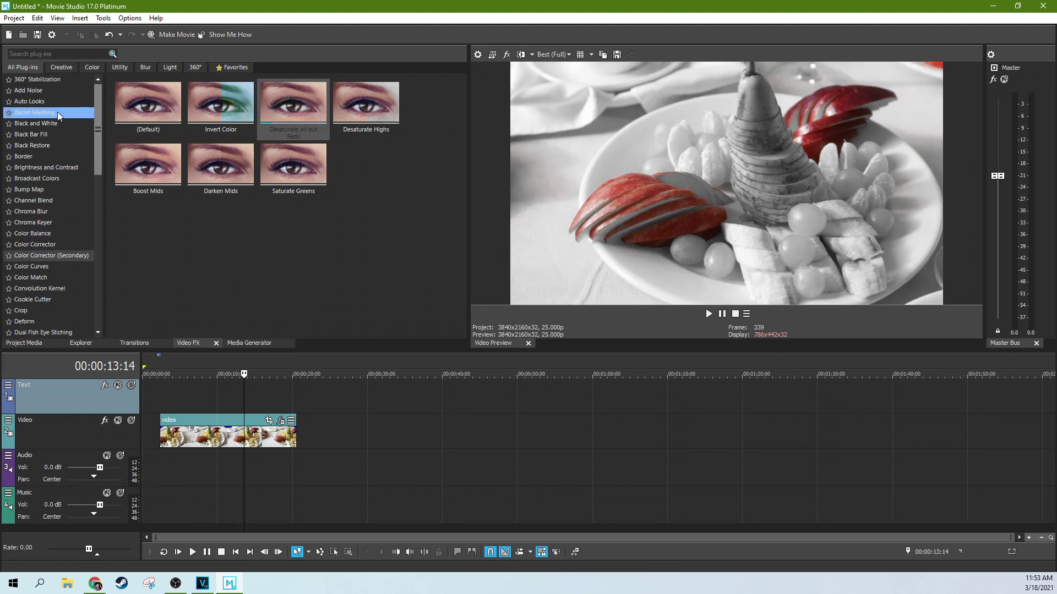
Apply the Bézier Masking Circle preset to the fruit-plate clip and begin stretching it wider
click(48, 111)
drag(217, 104, 229, 439)
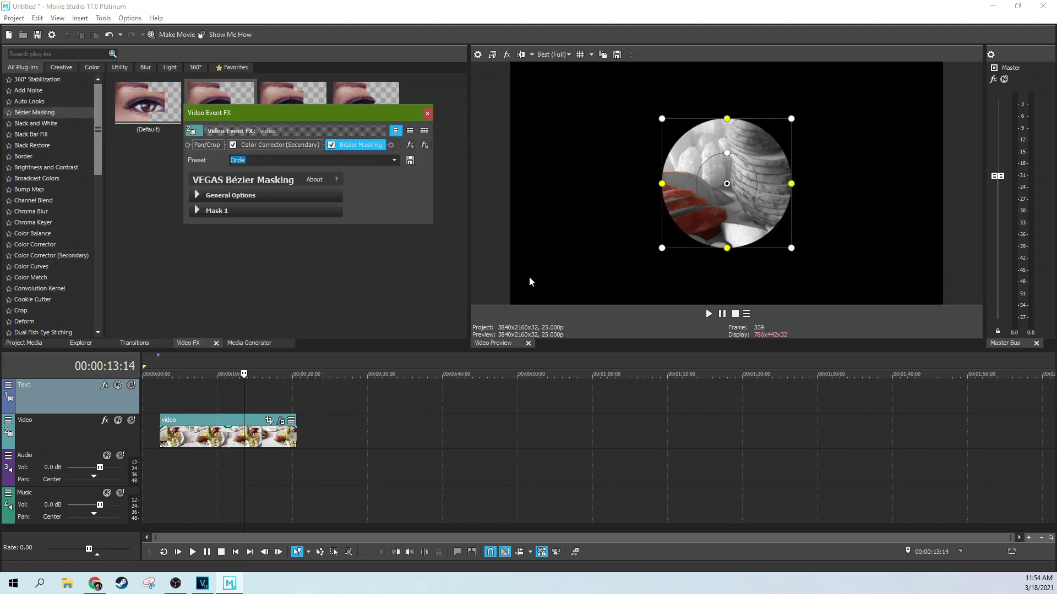
drag(662, 183, 582, 184)
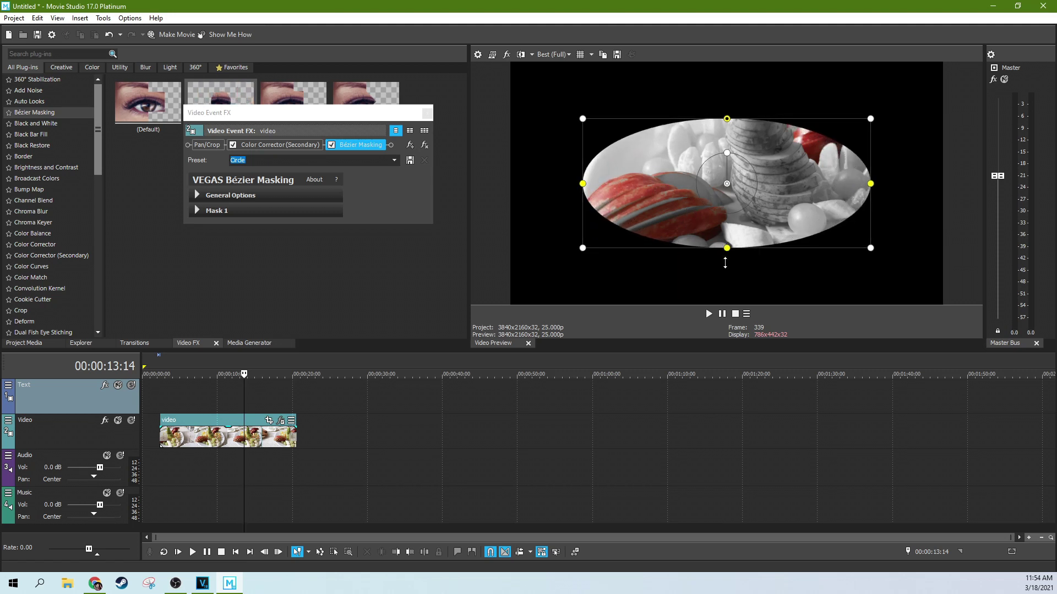
Shape and position the mask into a wide oval (width 0.719, height 1.000) over the plate
drag(725, 263, 725, 319)
drag(743, 193, 756, 224)
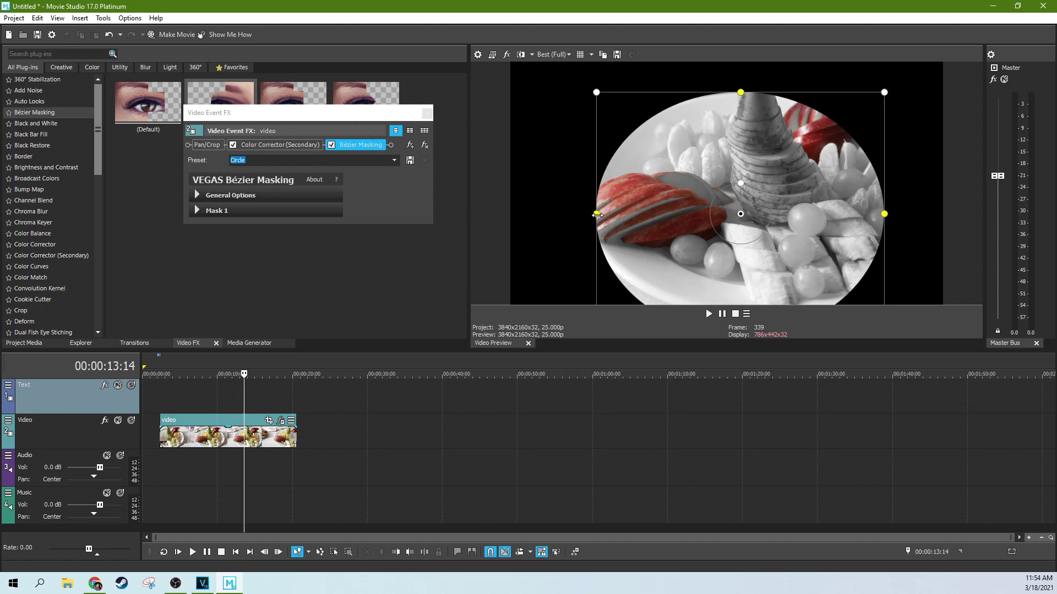
drag(597, 215, 585, 213)
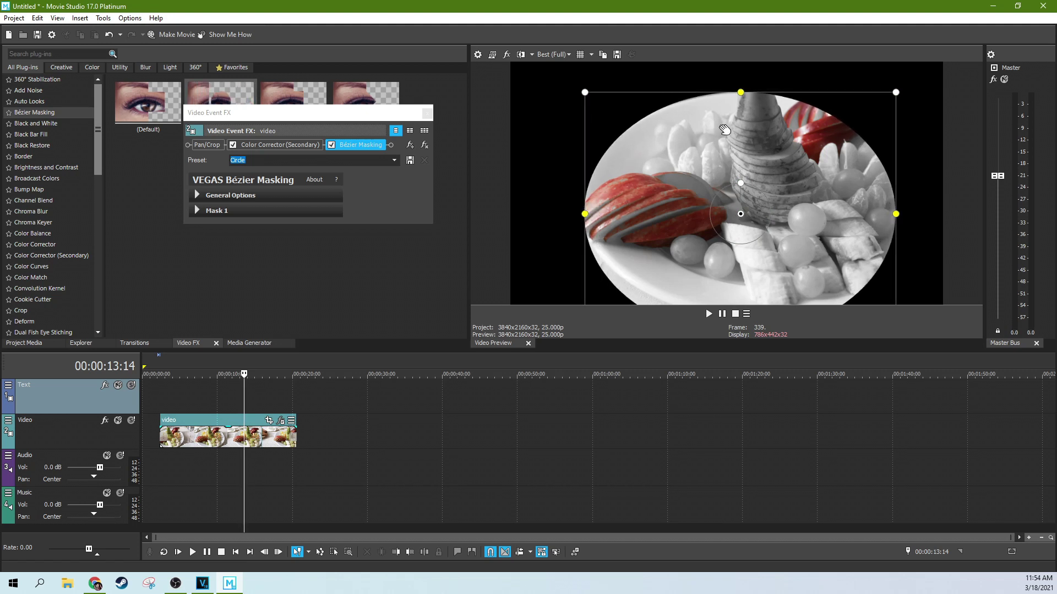
drag(763, 146, 779, 122)
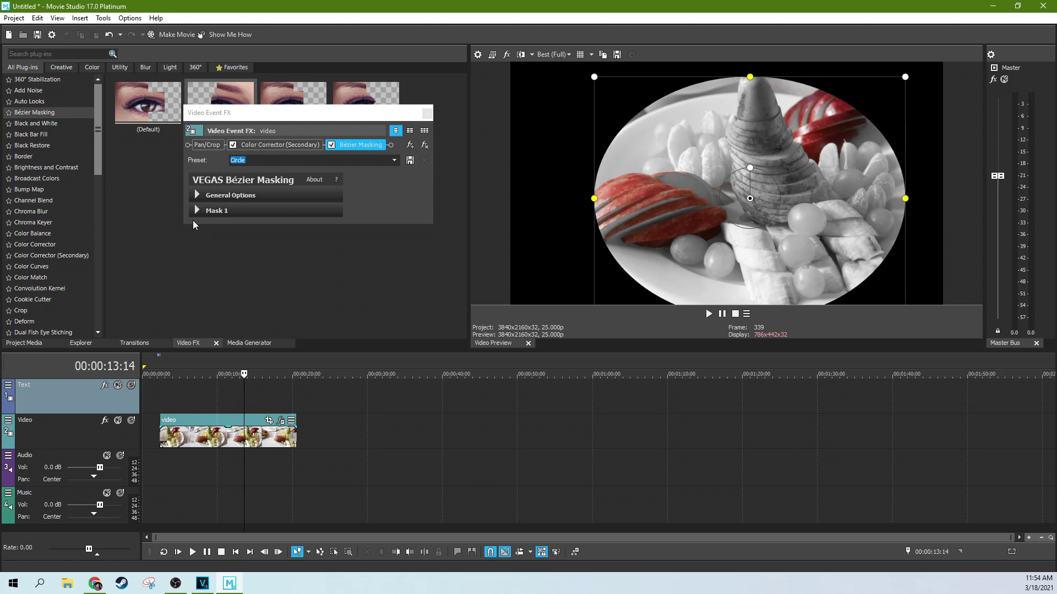
click(205, 211)
Set Mask 1 feather style to Out with feather around 18.4, and recentre the oval on the plate
drag(385, 224, 331, 427)
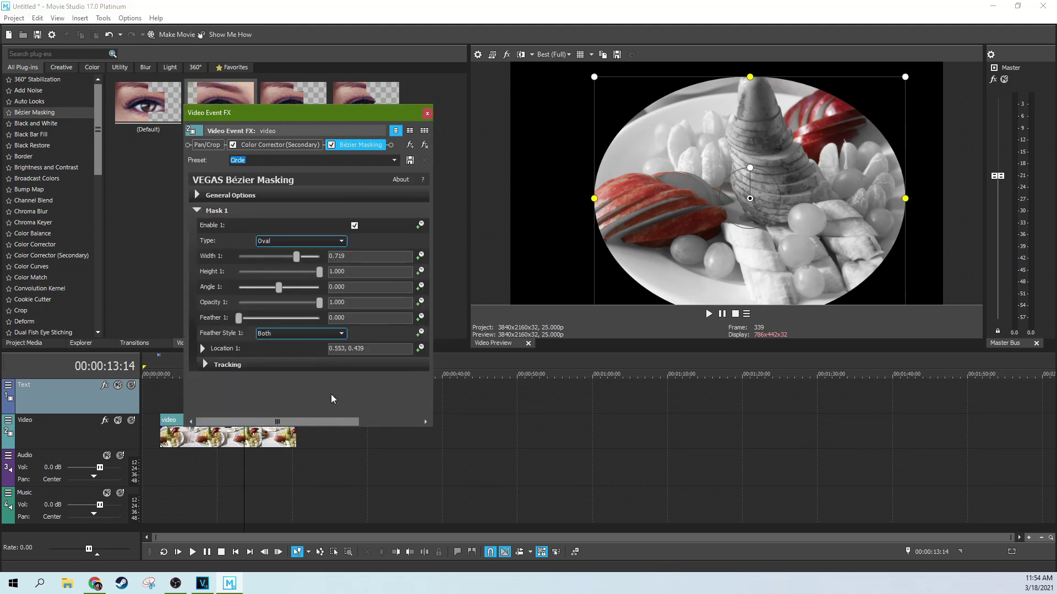
click(269, 336)
click(269, 357)
drag(238, 319, 260, 324)
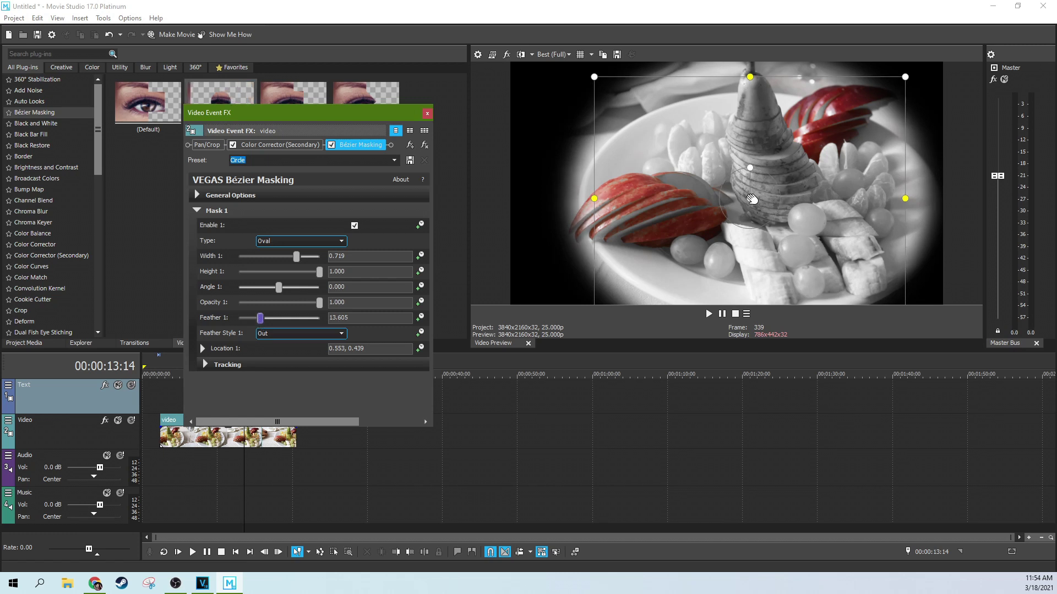
drag(750, 198, 761, 208)
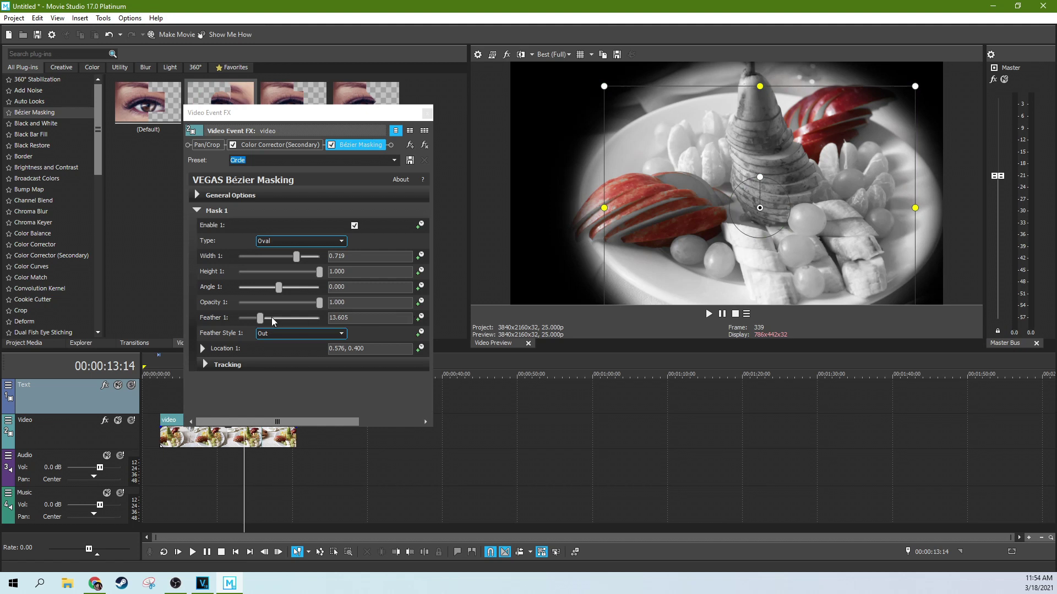
drag(261, 321, 290, 323)
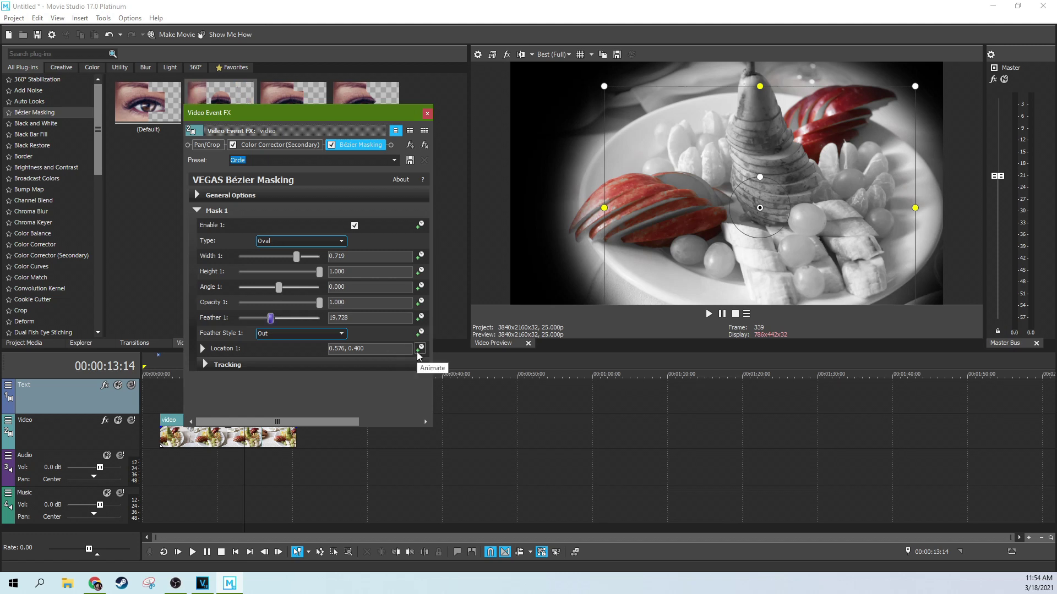
click(205, 365)
click(205, 364)
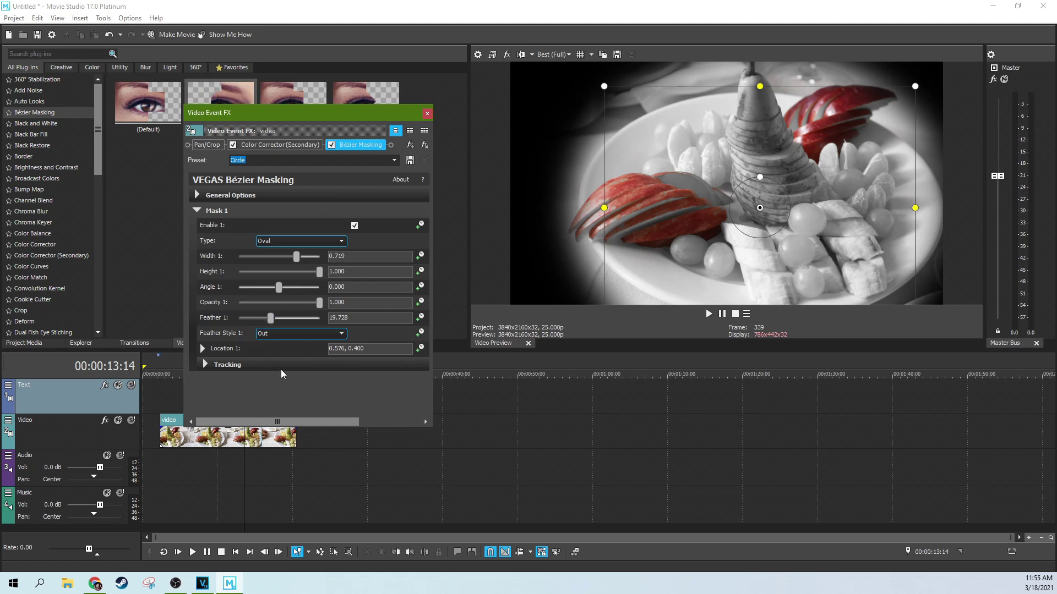
click(163, 425)
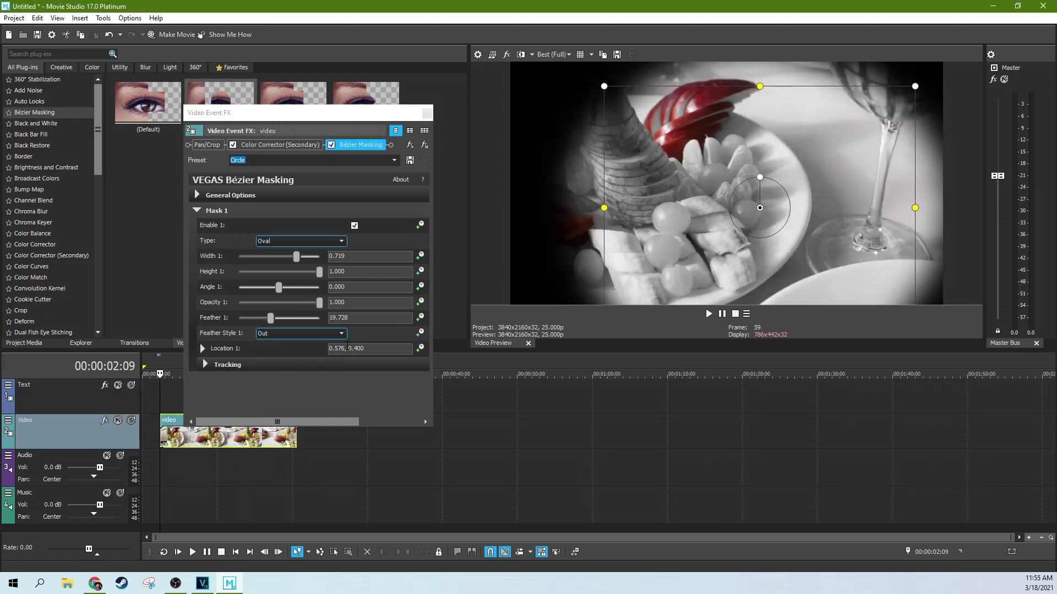
Add a Location keyframe near 00:00:02:09 with the oval over the left apple slices (0.296, 0.484)
click(421, 348)
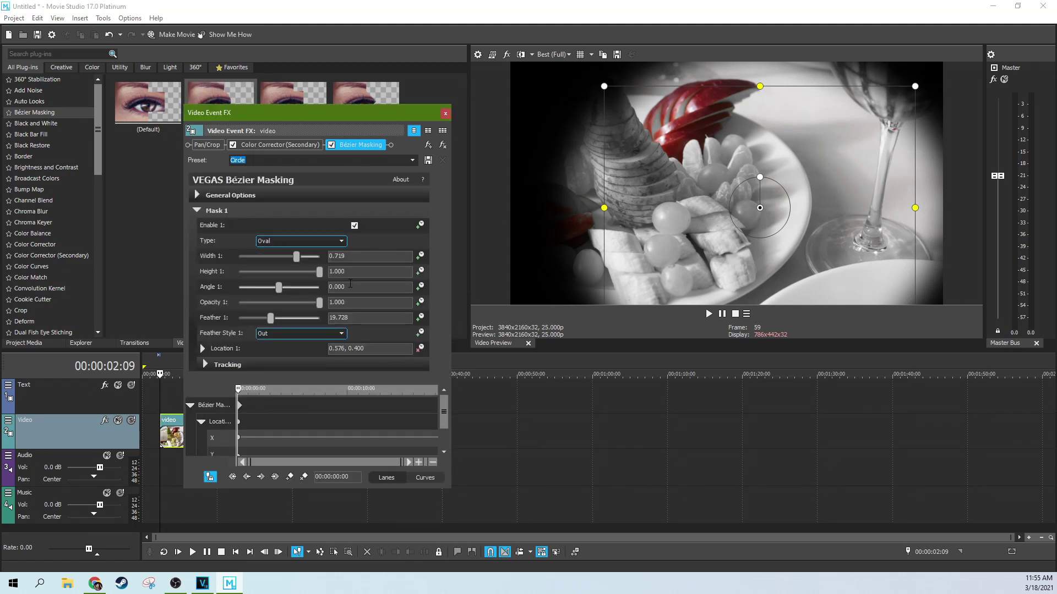
drag(226, 112, 283, 72)
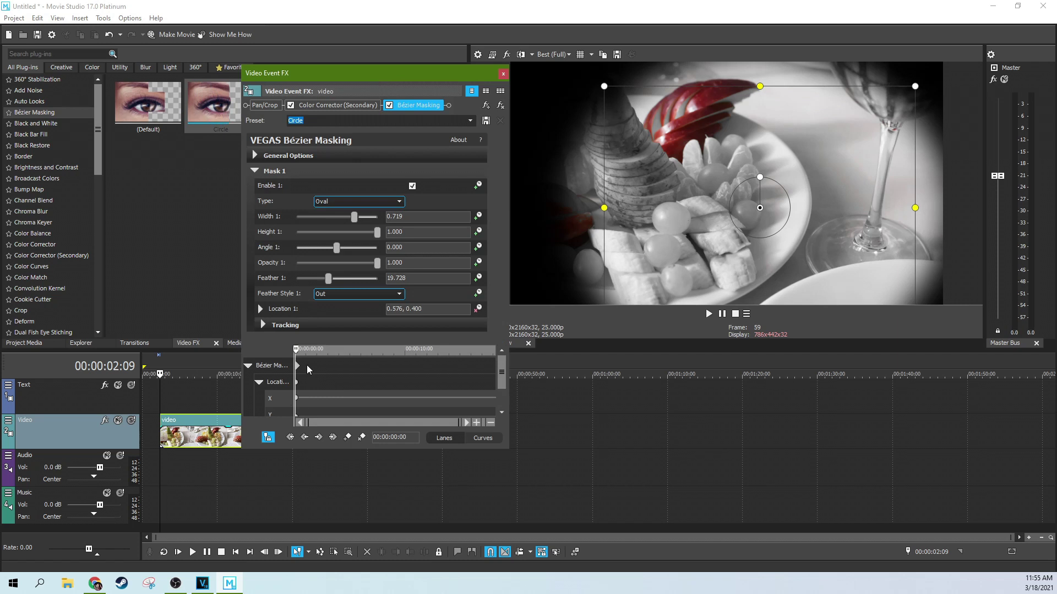
click(268, 438)
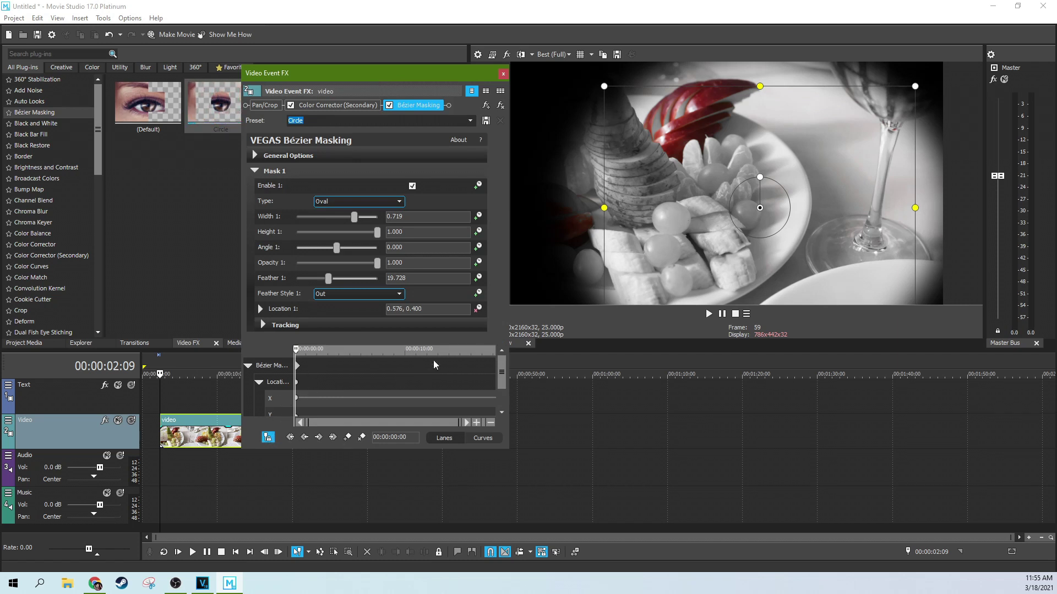
drag(759, 216, 650, 192)
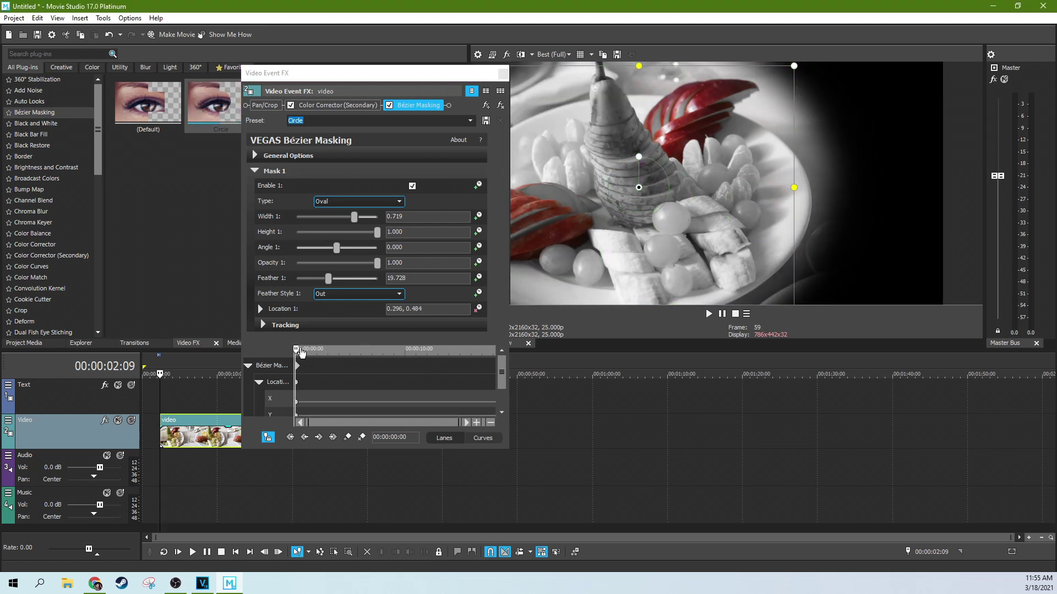
drag(296, 350, 392, 351)
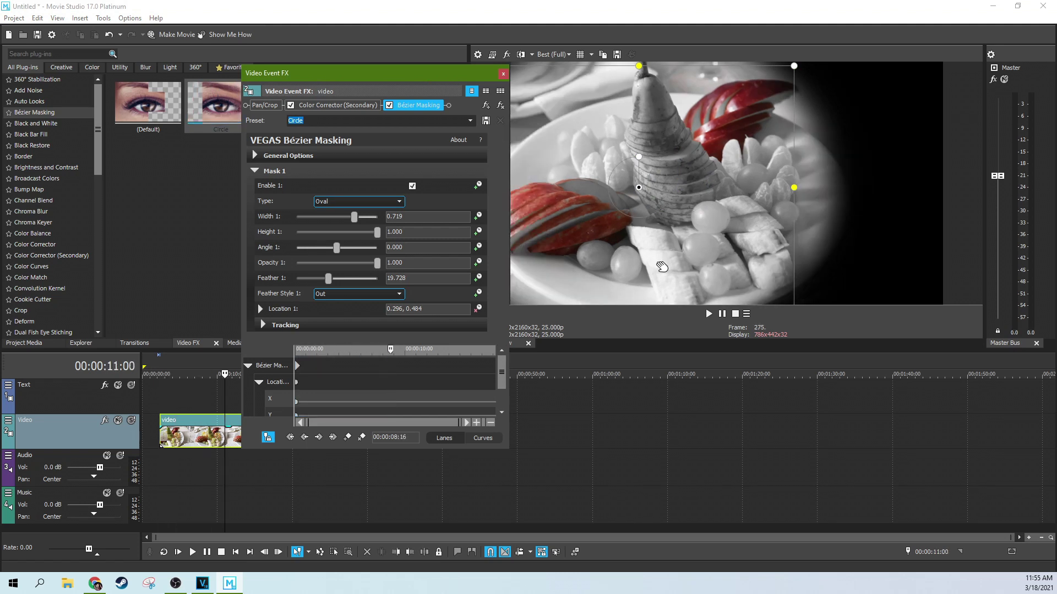
Add Location keyframes at 08:16, 16:09 and 15:13, gliding the oval rightward over the apples
drag(655, 197, 747, 203)
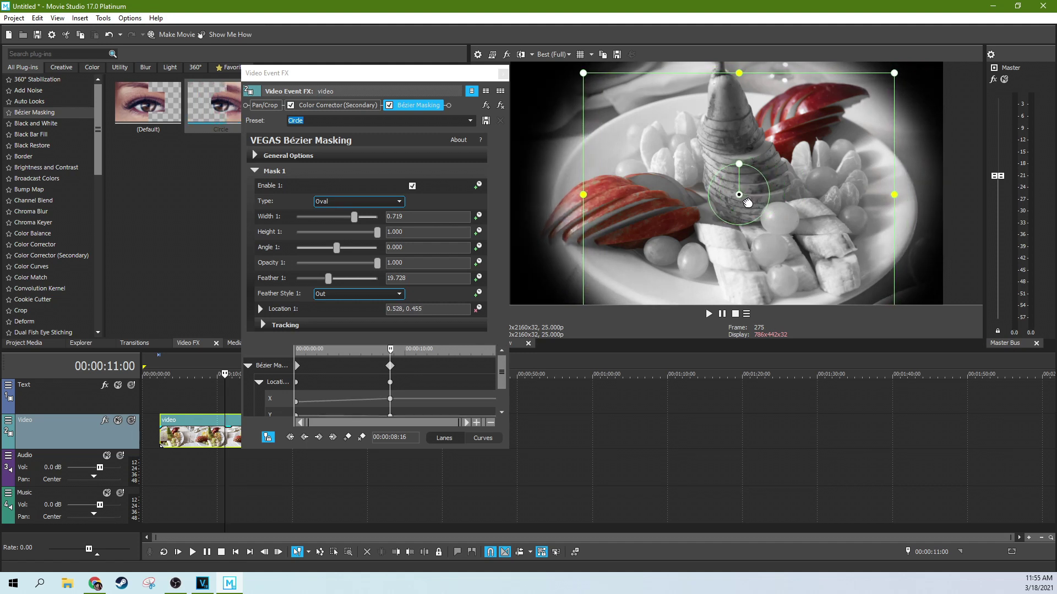
drag(391, 353, 475, 349)
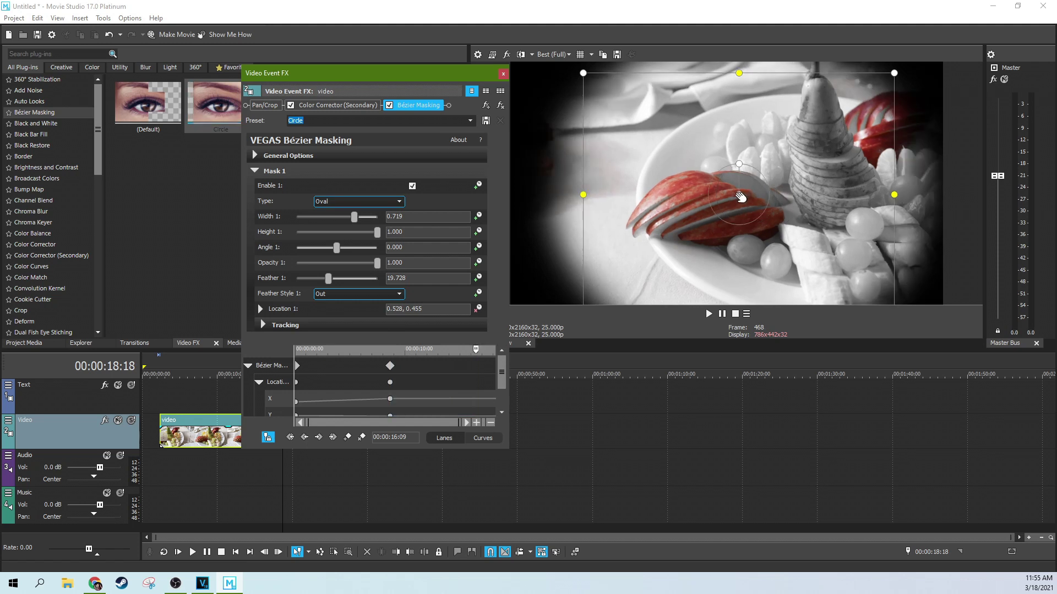
drag(756, 195, 845, 191)
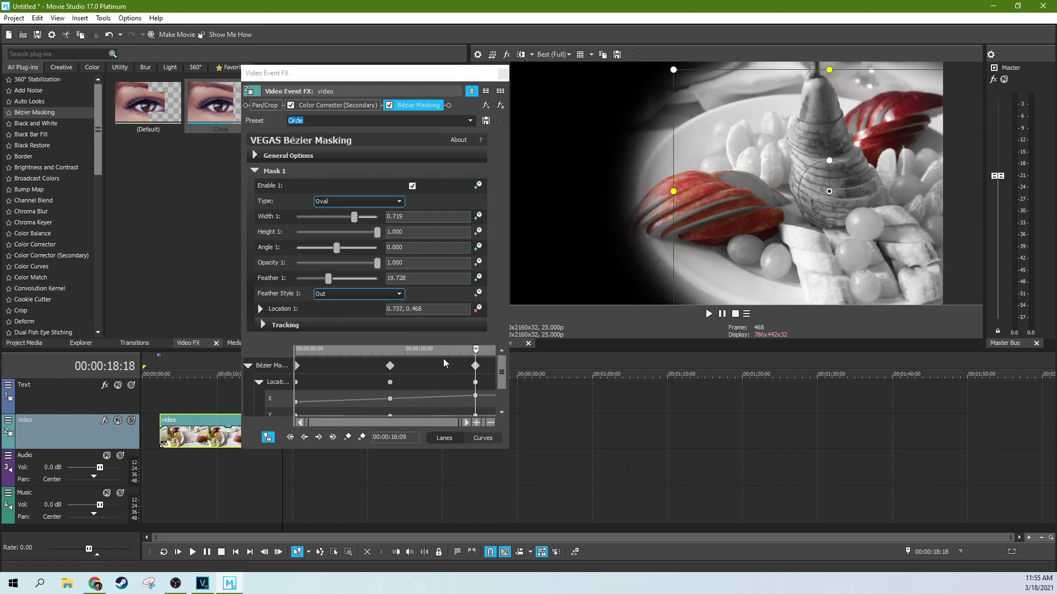
mouse_move(472, 353)
mouse_down()
mouse_move(499, 343)
mouse_move(466, 349)
mouse_up()
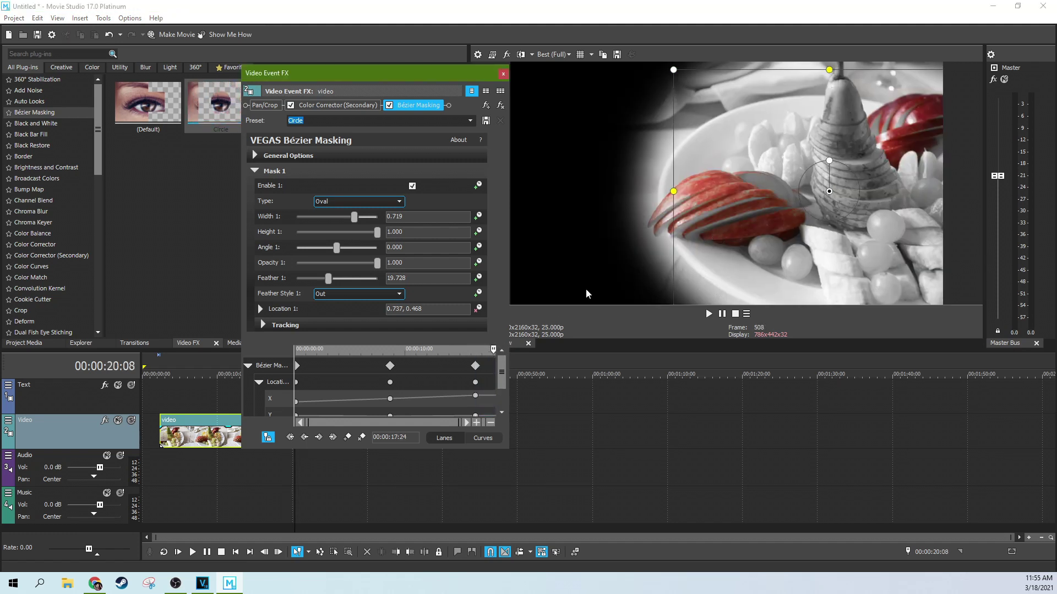
click(468, 361)
drag(817, 192, 799, 192)
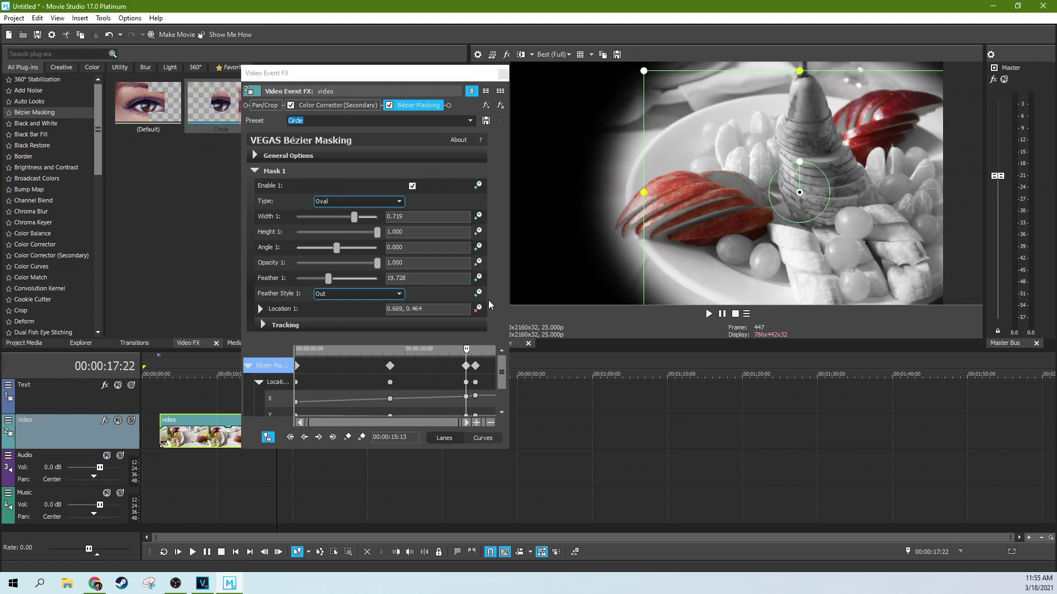
Review the mask animation from earlier moments and close the effects window
click(438, 349)
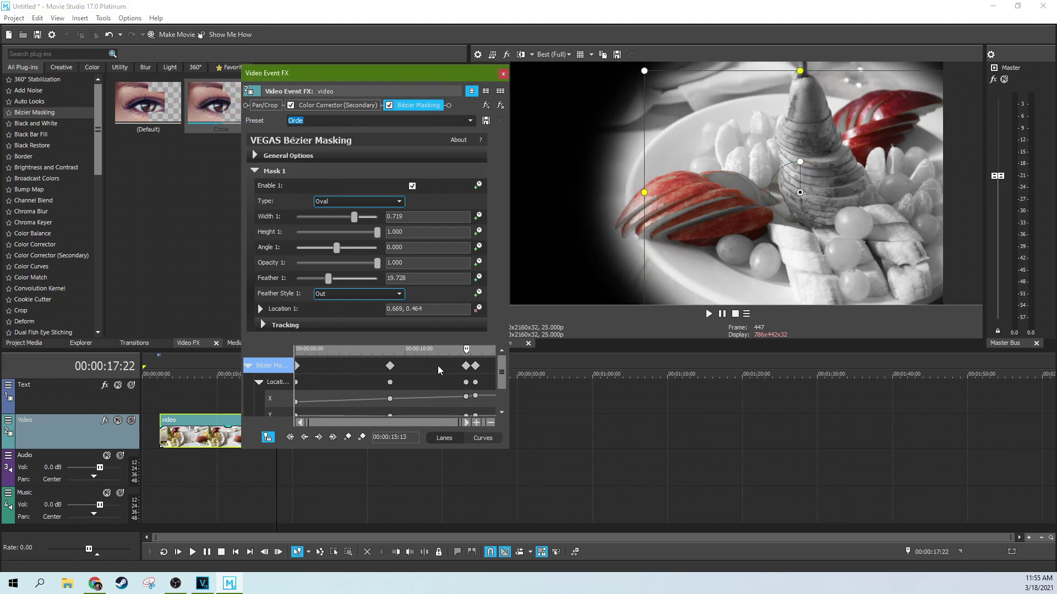
click(338, 366)
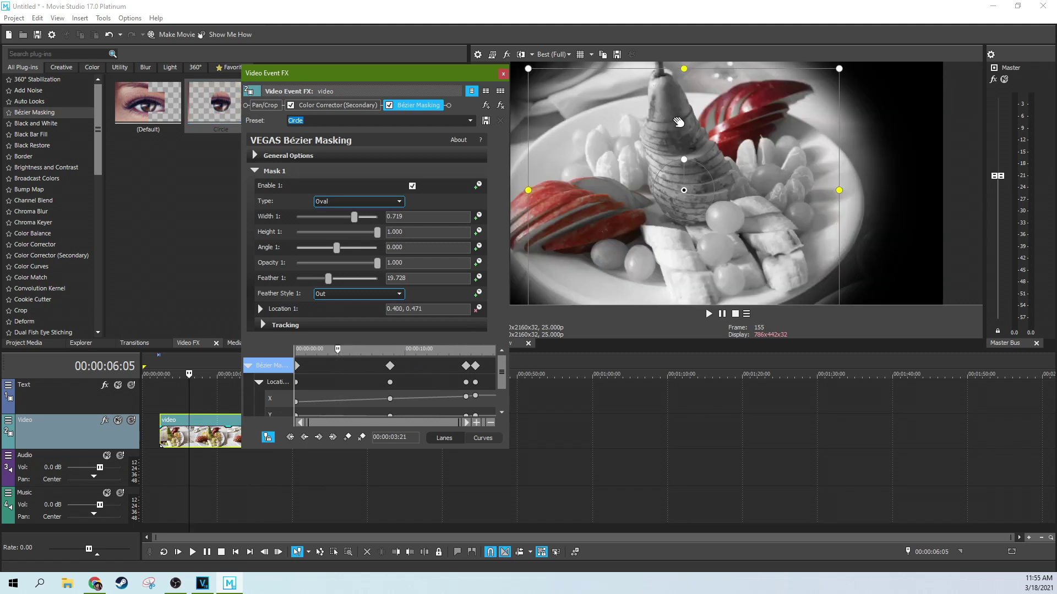
click(503, 74)
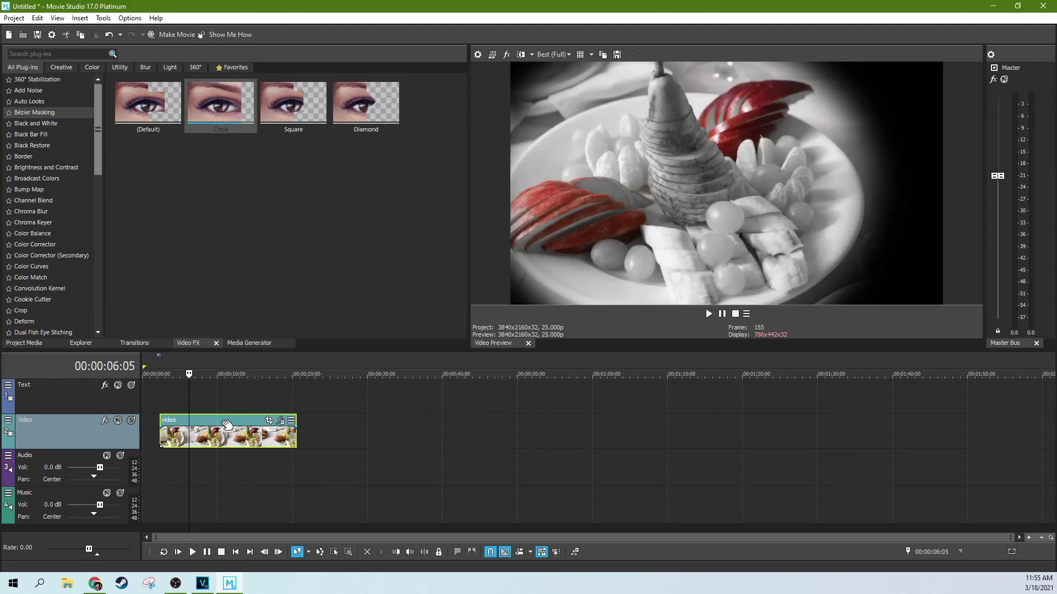
Move the fruit-plate clip so it starts at 00:00:00:00
drag(217, 427, 199, 426)
click(190, 426)
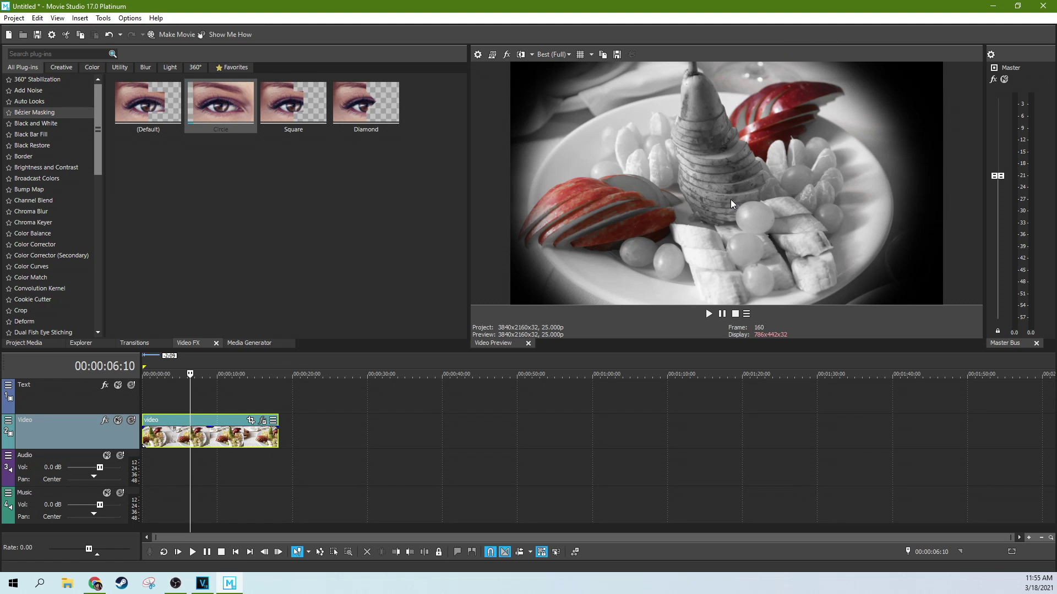
click(200, 438)
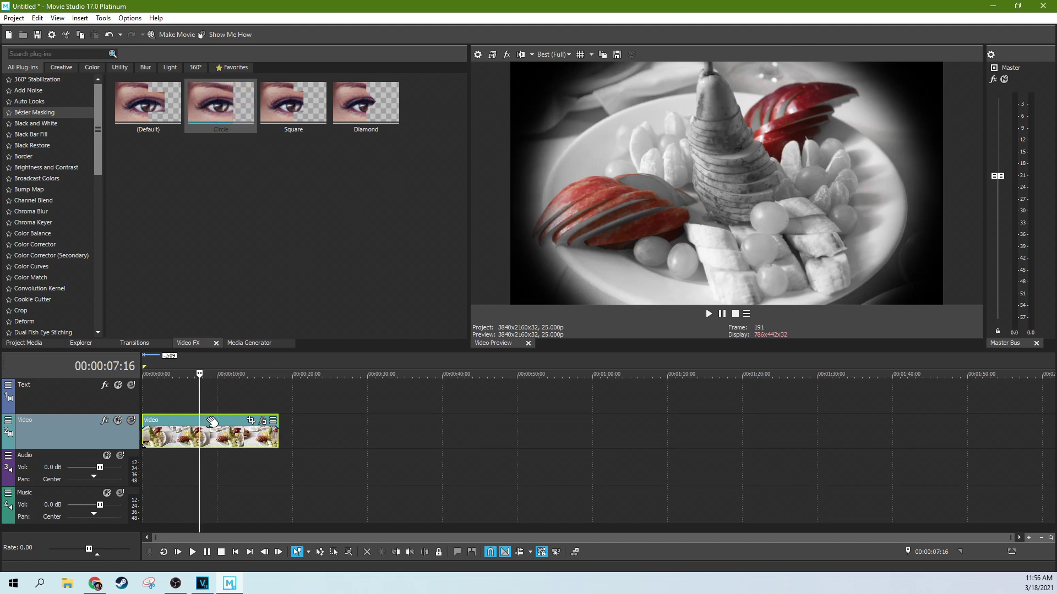
Duplicate the clip onto the Text track directly above the original
drag(211, 421, 208, 406)
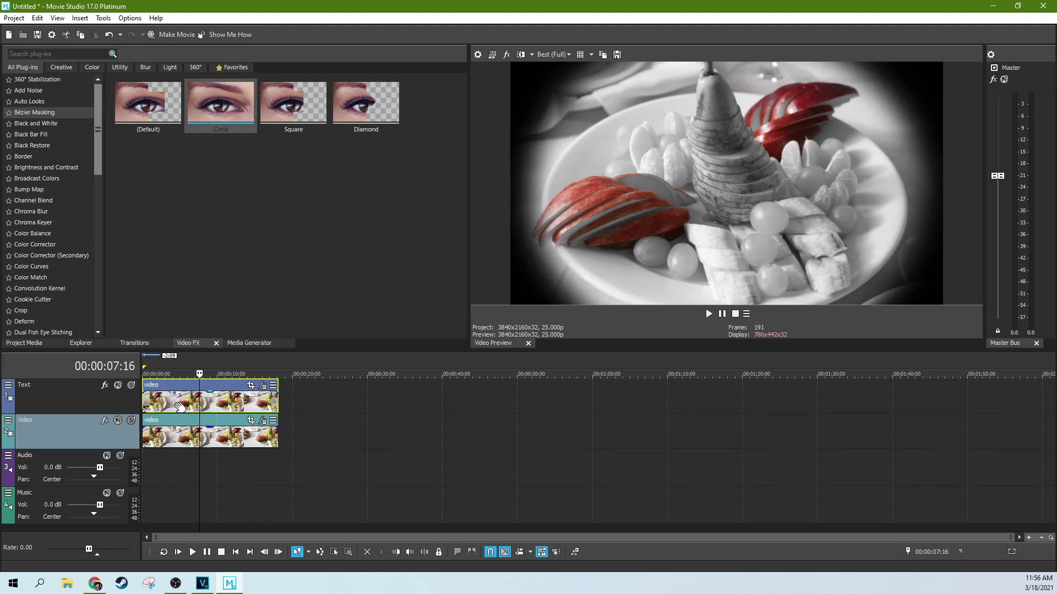
key(ctrl+shift+q)
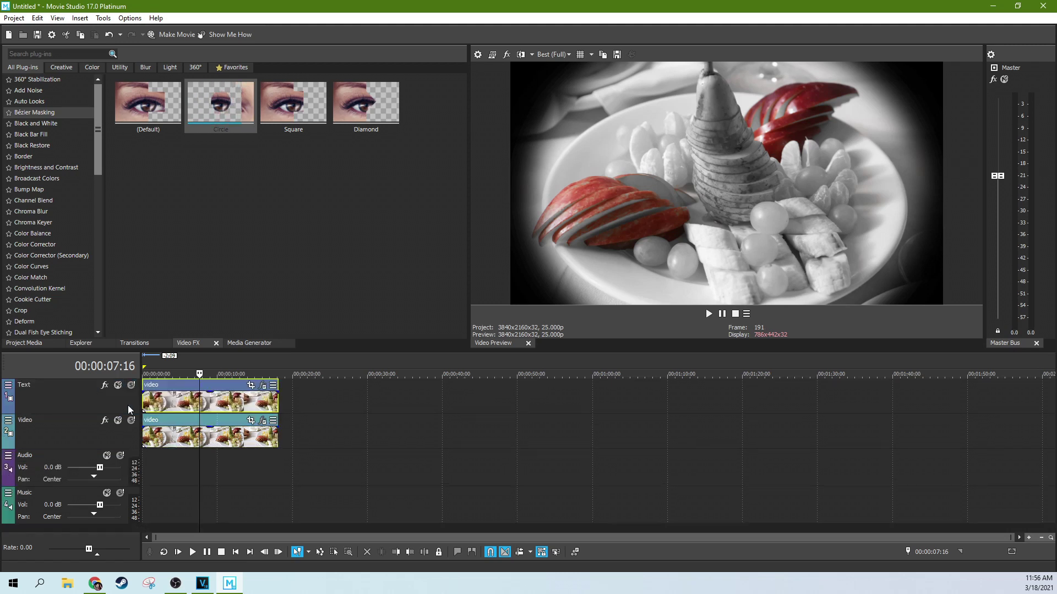
key(Delete)
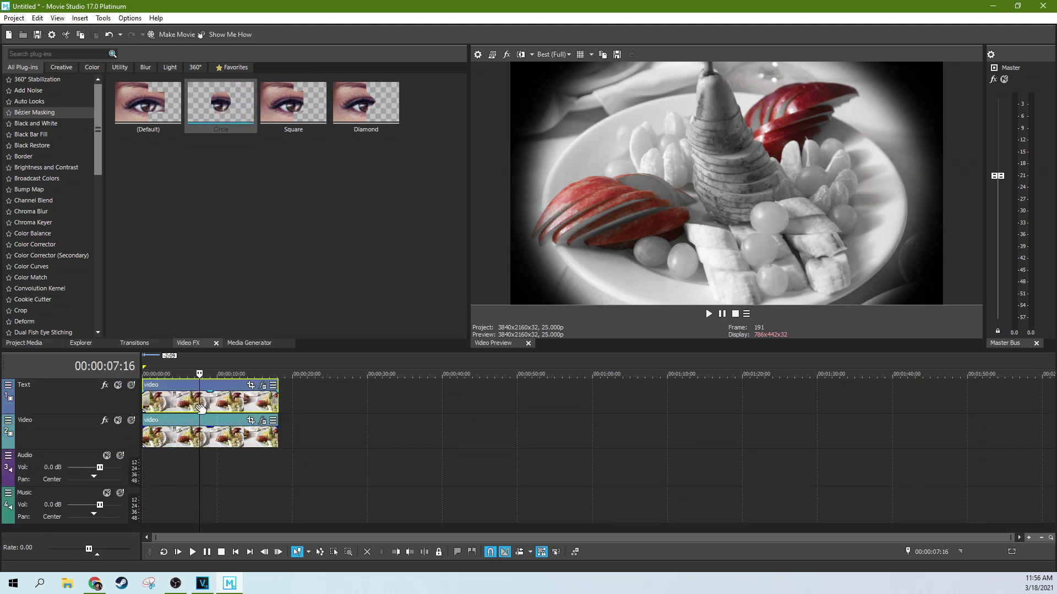
click(166, 407)
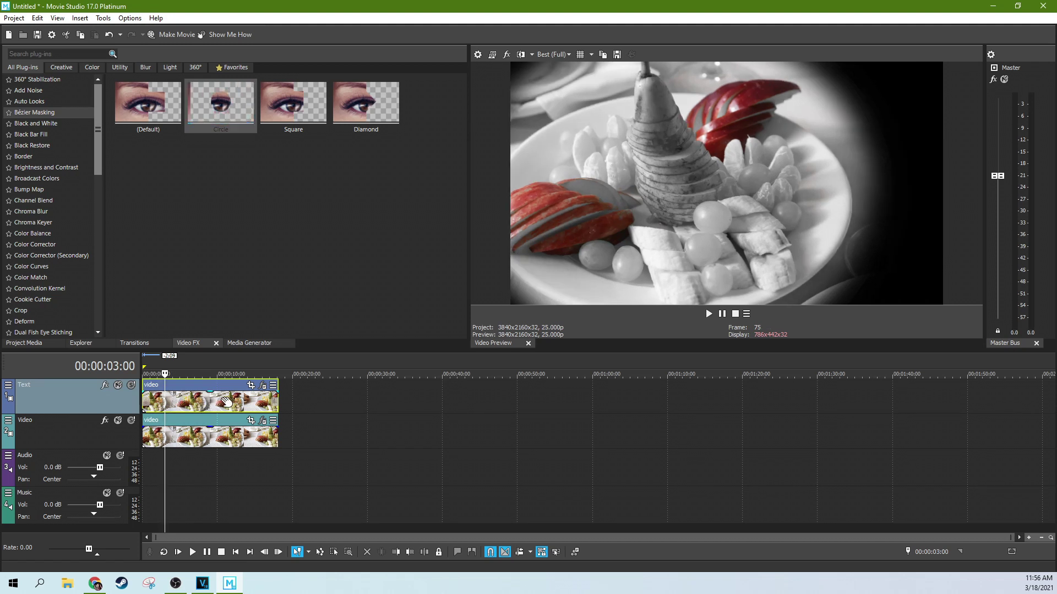
Remove Bézier Masking from the lower Video track clip's effect chain
click(197, 432)
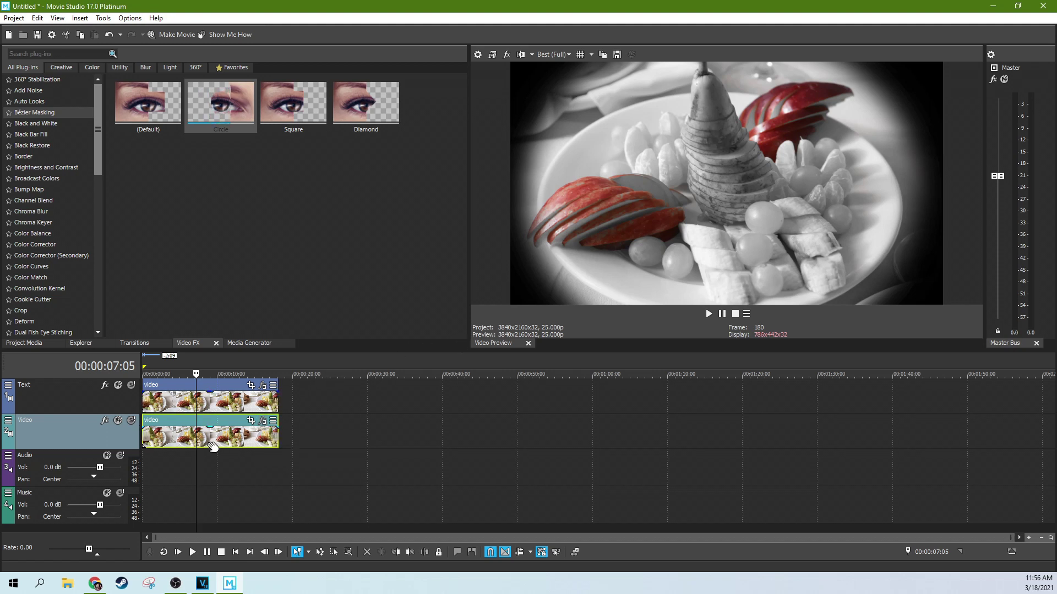
click(262, 422)
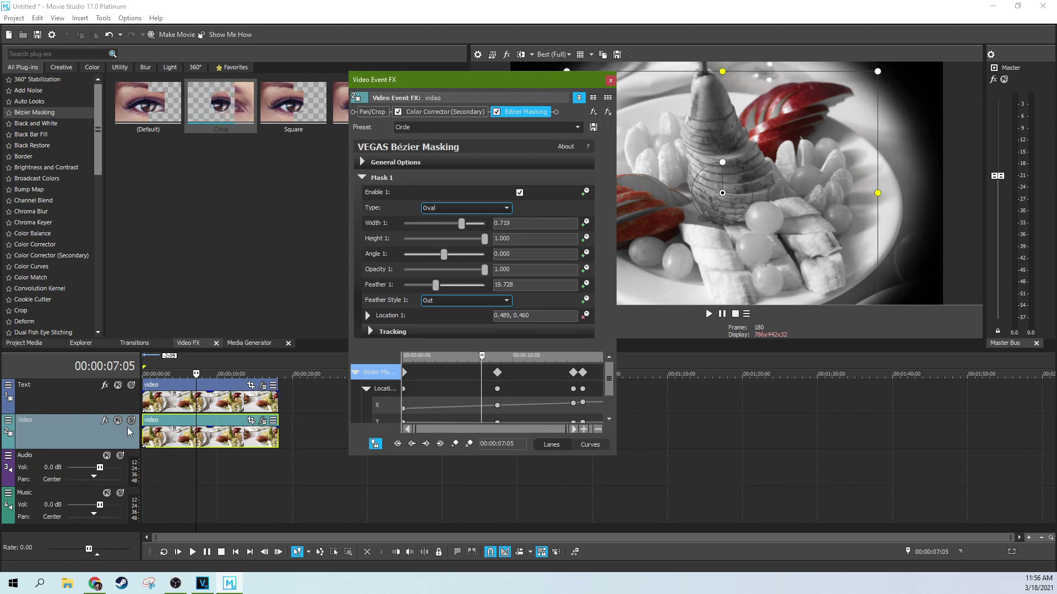
click(414, 112)
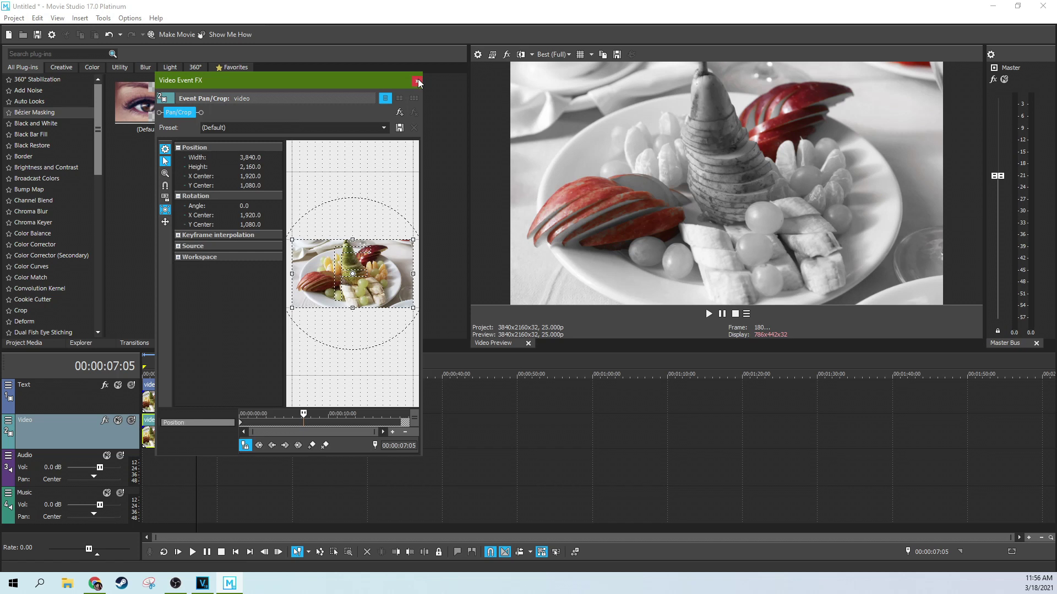
click(417, 80)
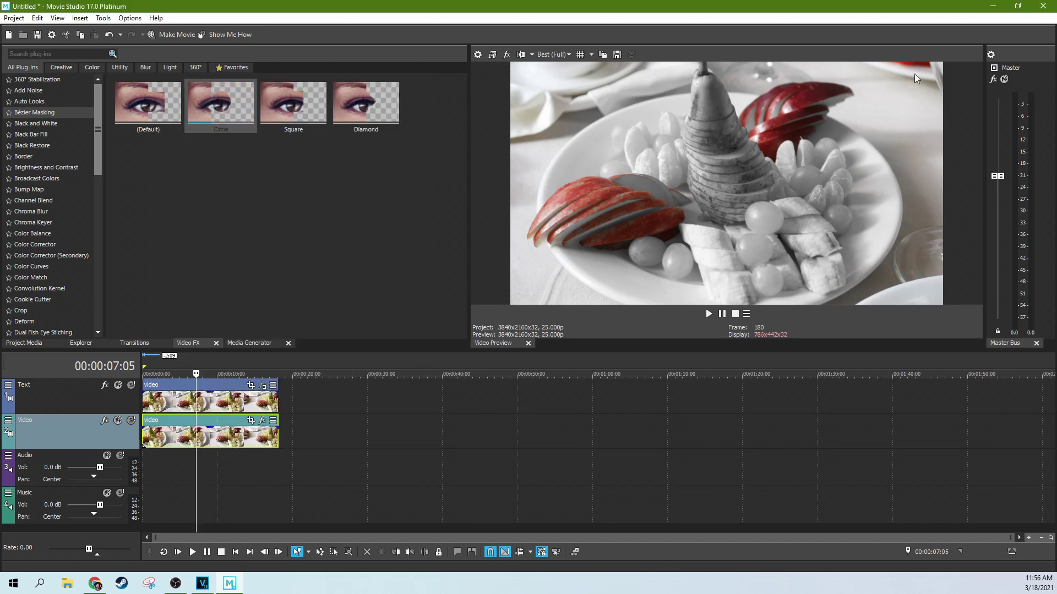
Apply the 100% Black and White preset to the lower Video track clip
click(28, 289)
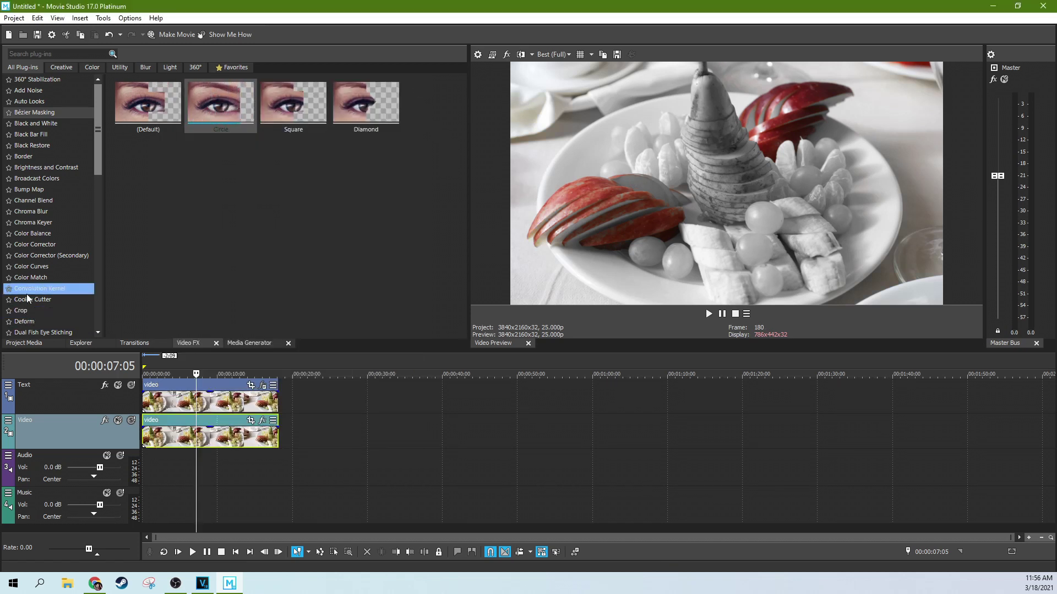
click(50, 127)
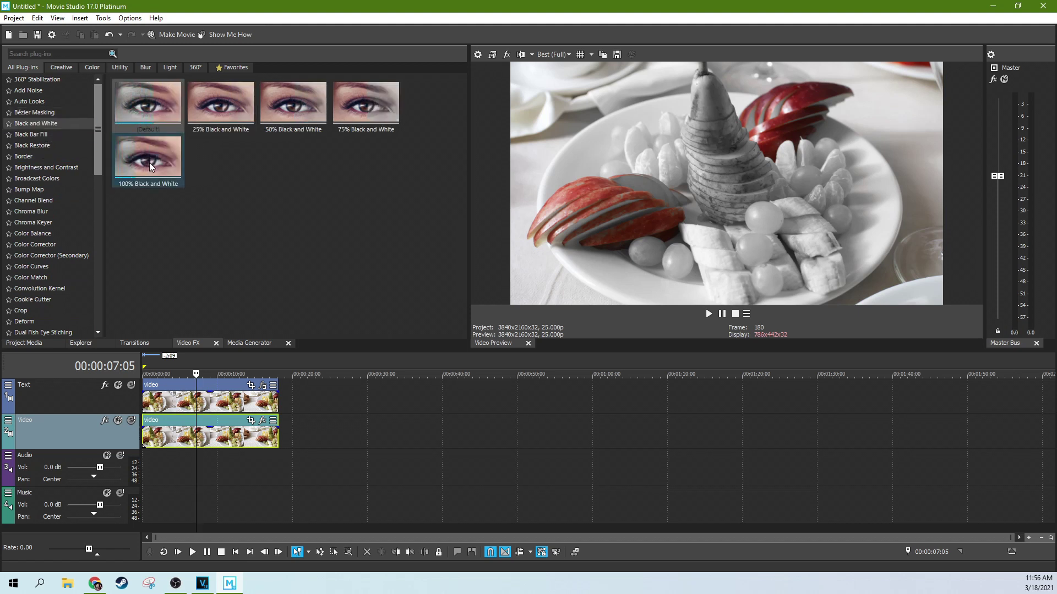
drag(150, 162, 196, 359)
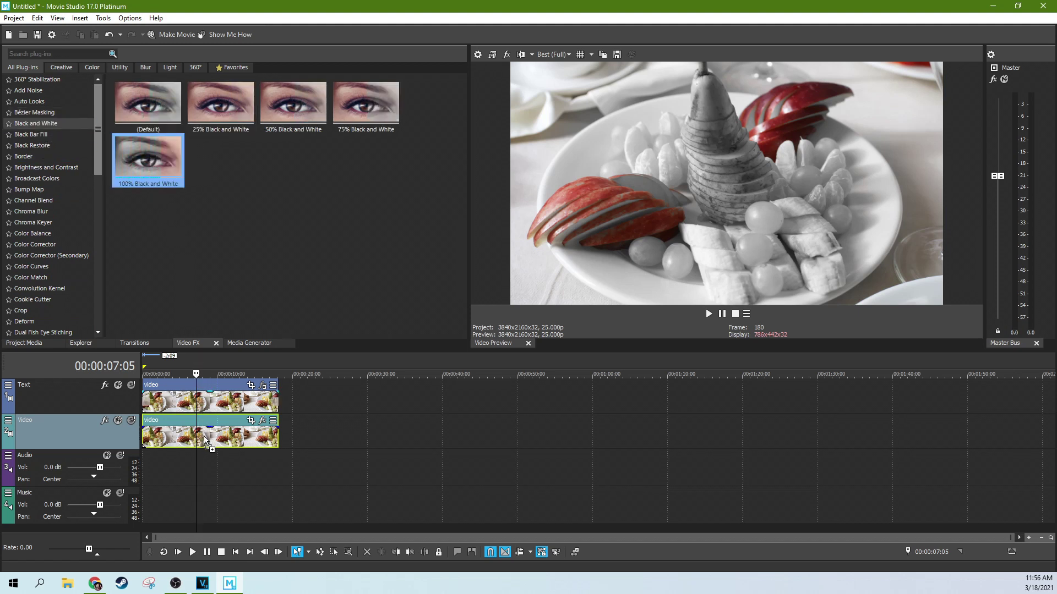
drag(204, 436, 212, 439)
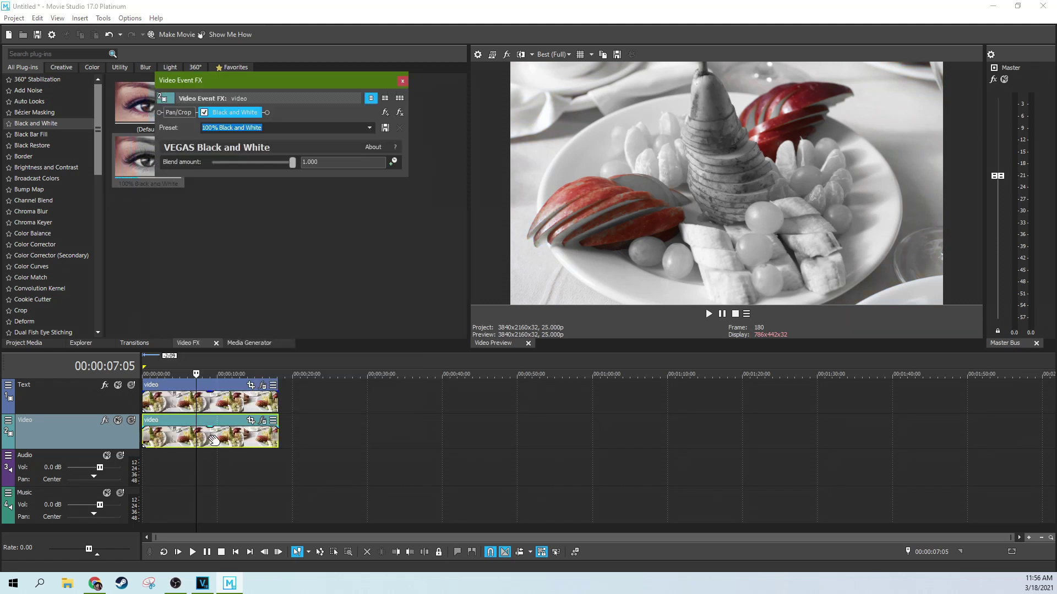
Play the project from the start, stop, and set preview quality to Best (Auto)
click(176, 442)
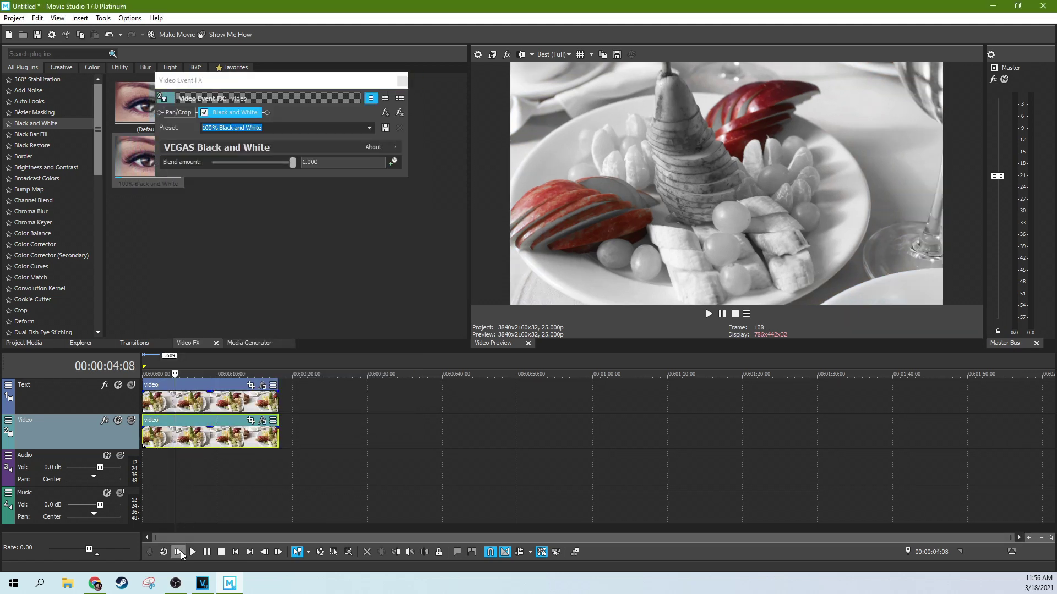
click(177, 552)
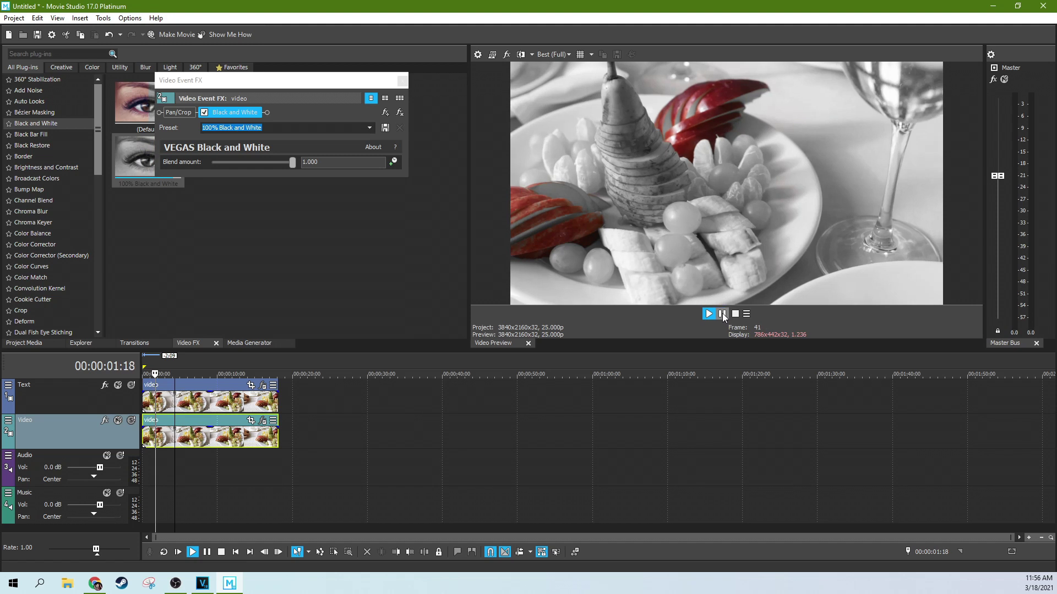
click(721, 314)
click(560, 55)
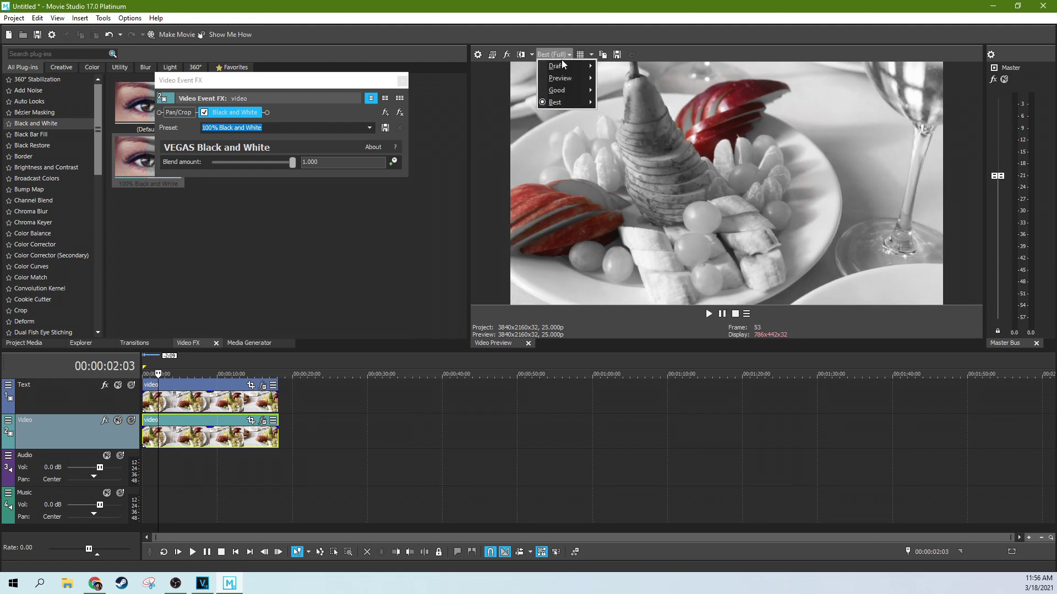
mouse_move(576, 104)
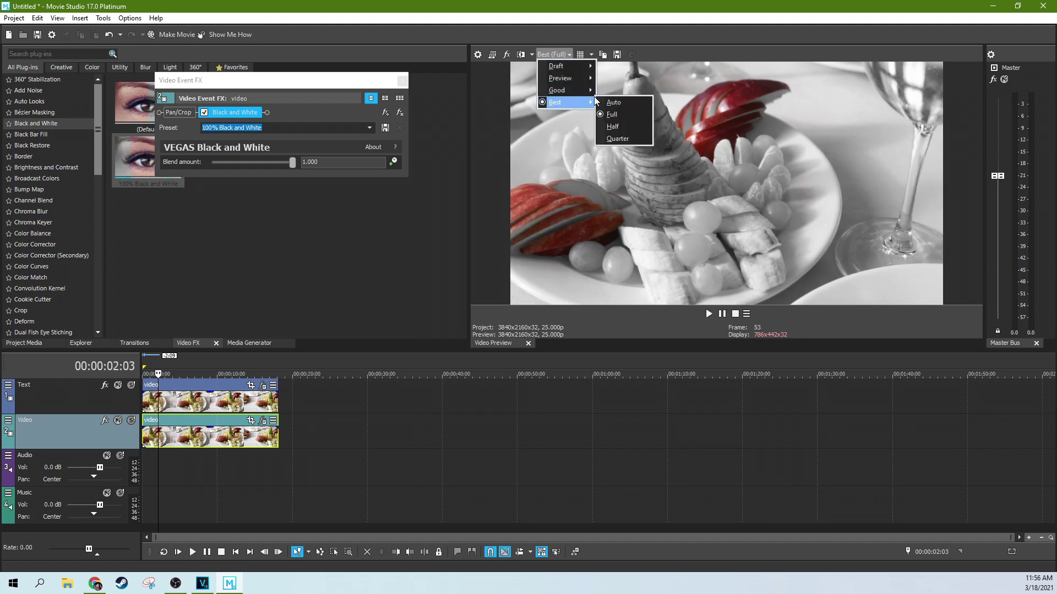
click(622, 106)
Return the playback position to the start and play the red-apples-on-grey result
click(160, 443)
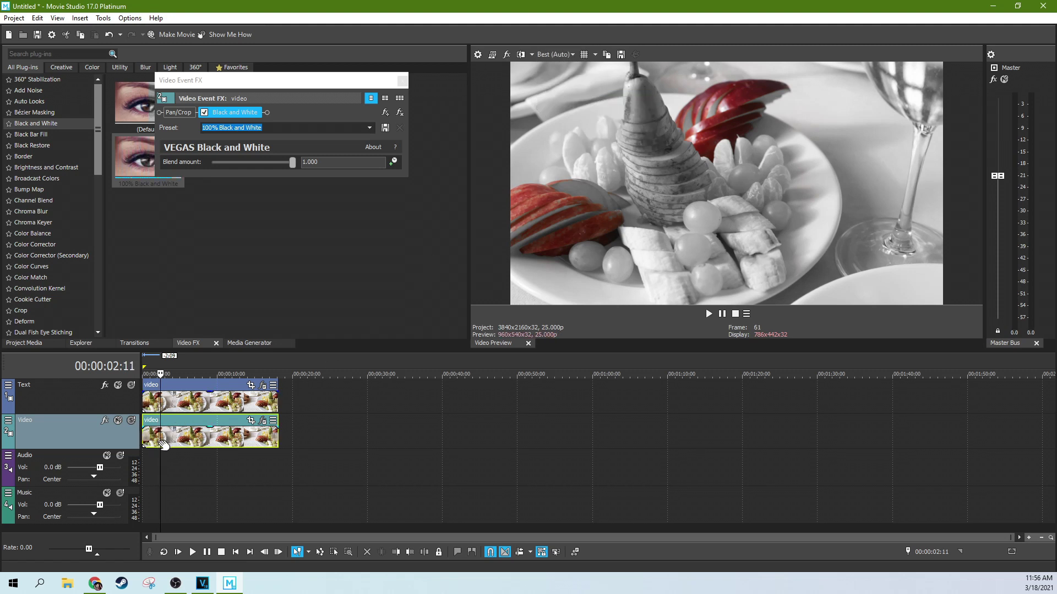
click(148, 443)
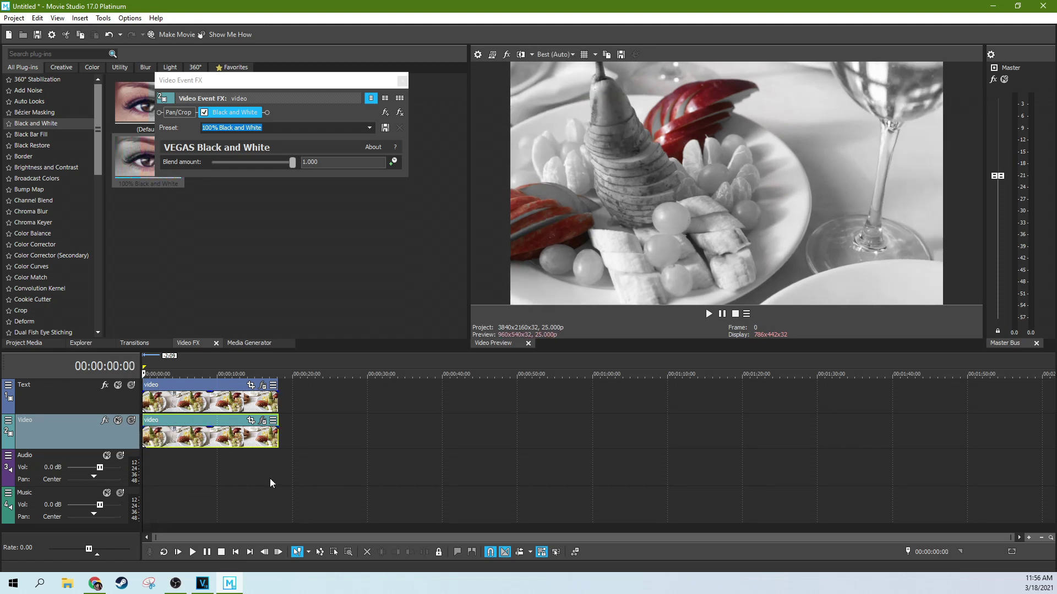
click(190, 552)
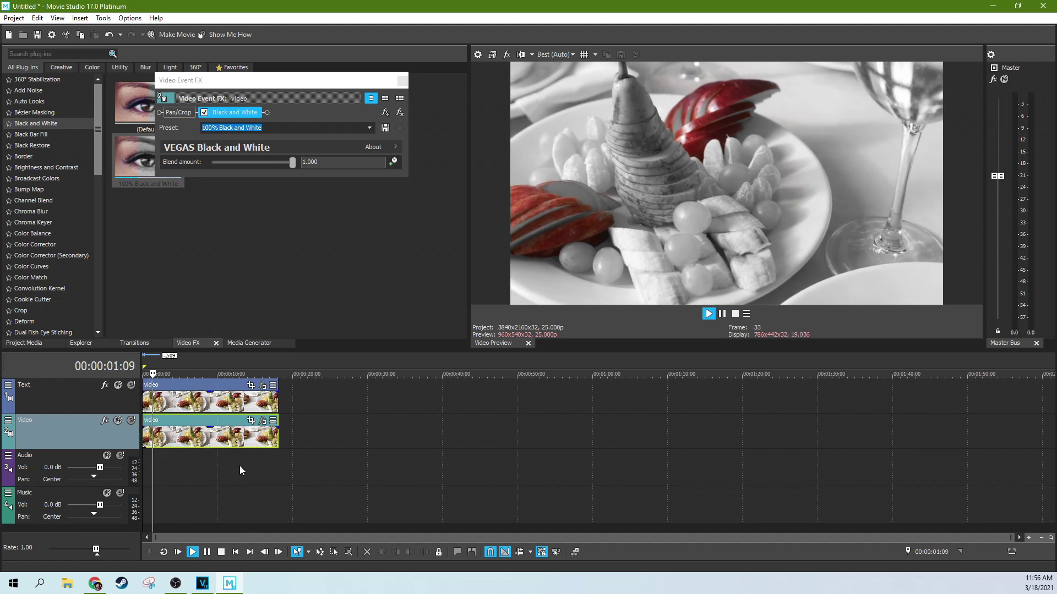